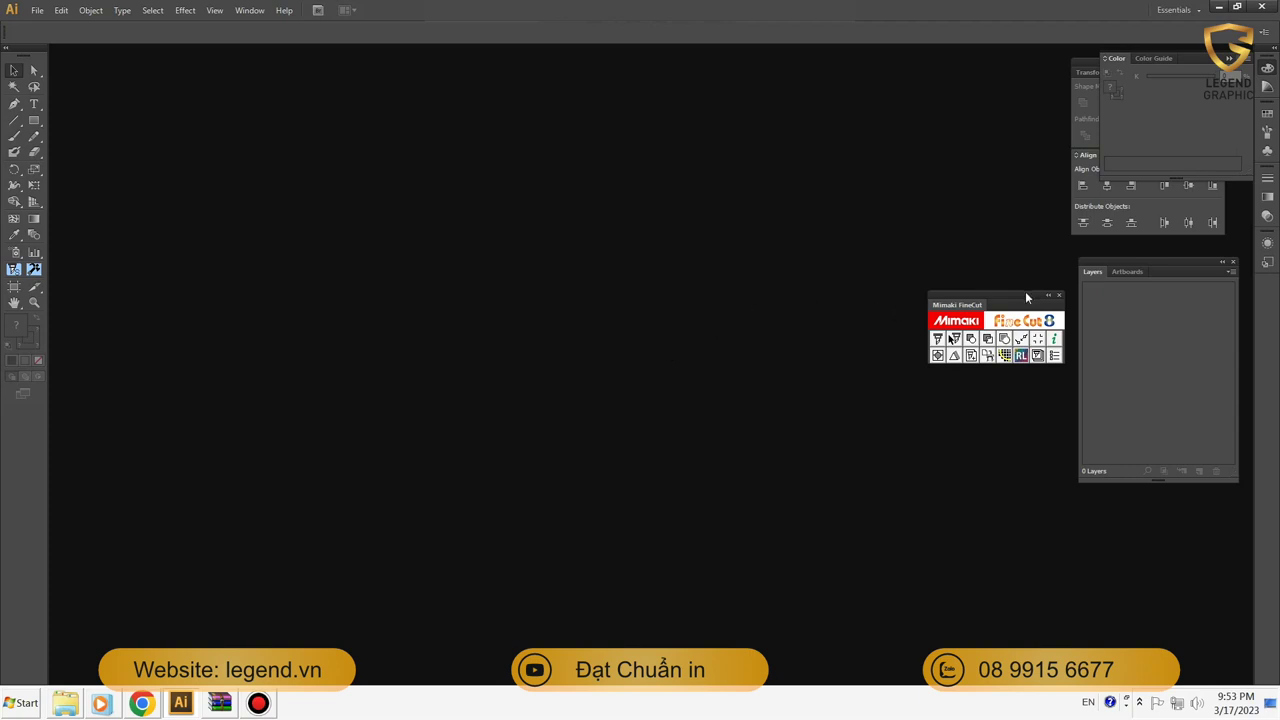
Step: Move the Mimaki FineCut palette beside the Layers palette and view the About FineCut information
drag(1019, 299, 1025, 403)
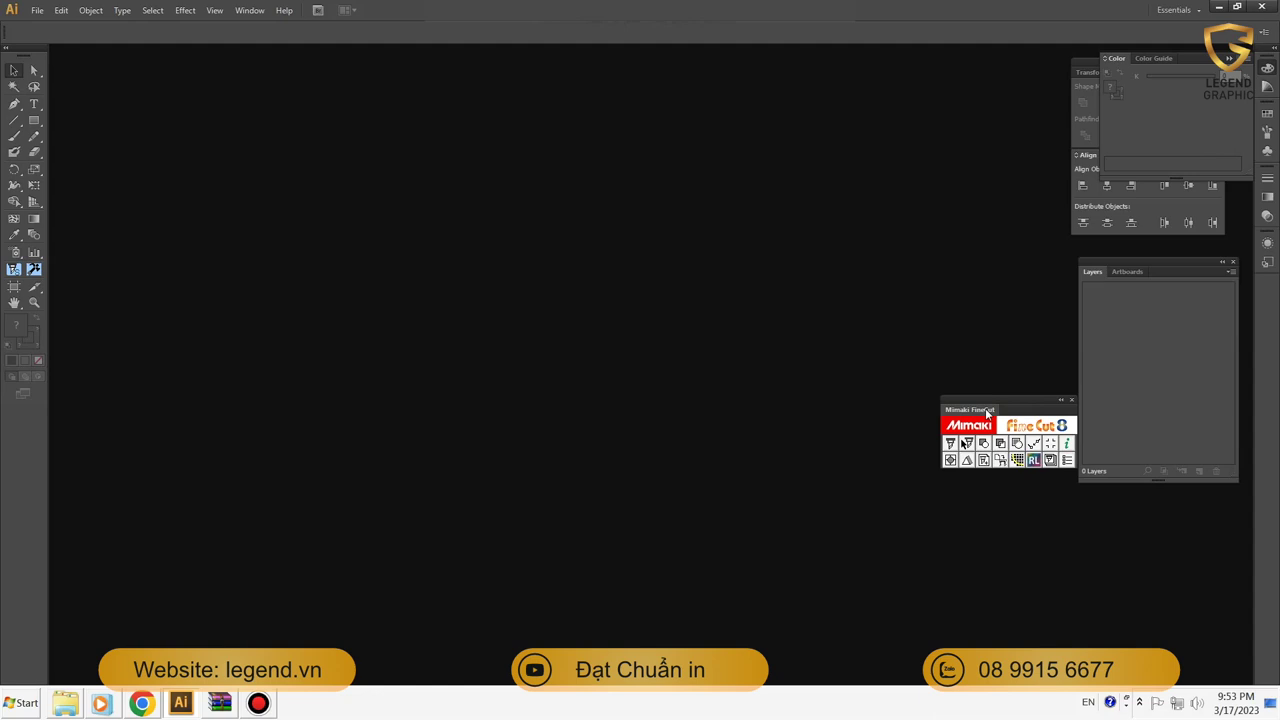
click(1066, 444)
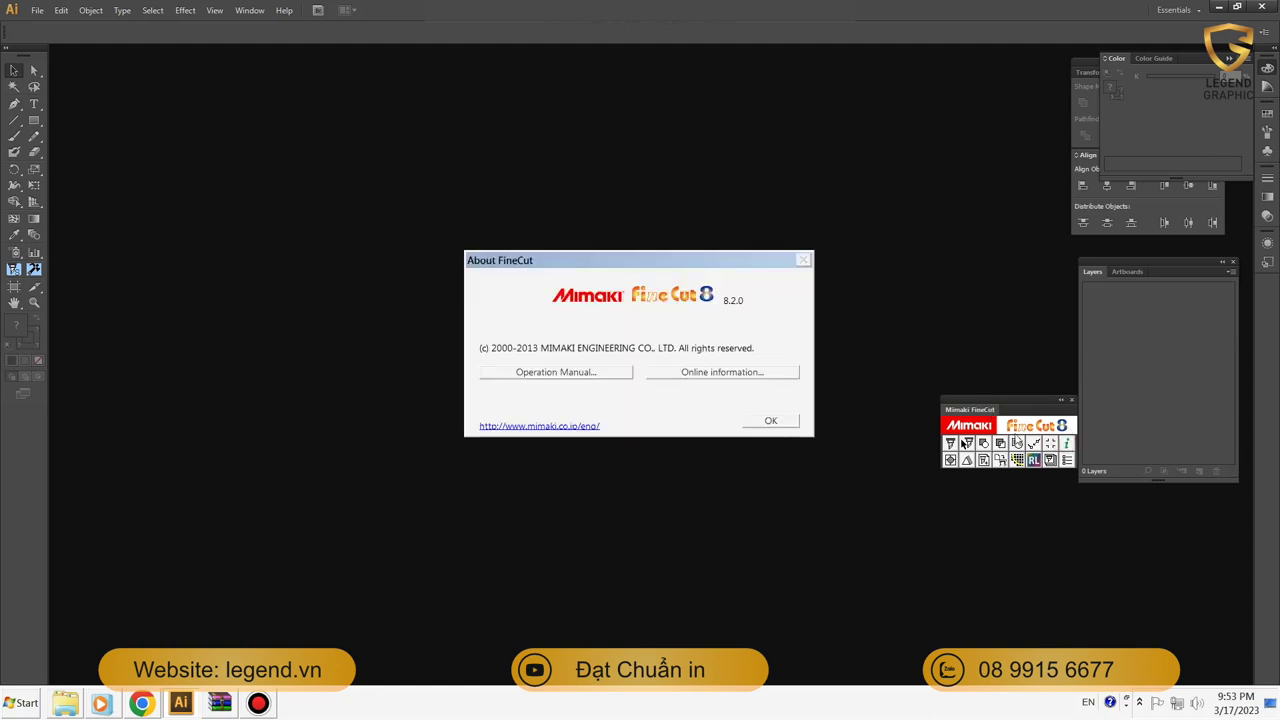
click(777, 422)
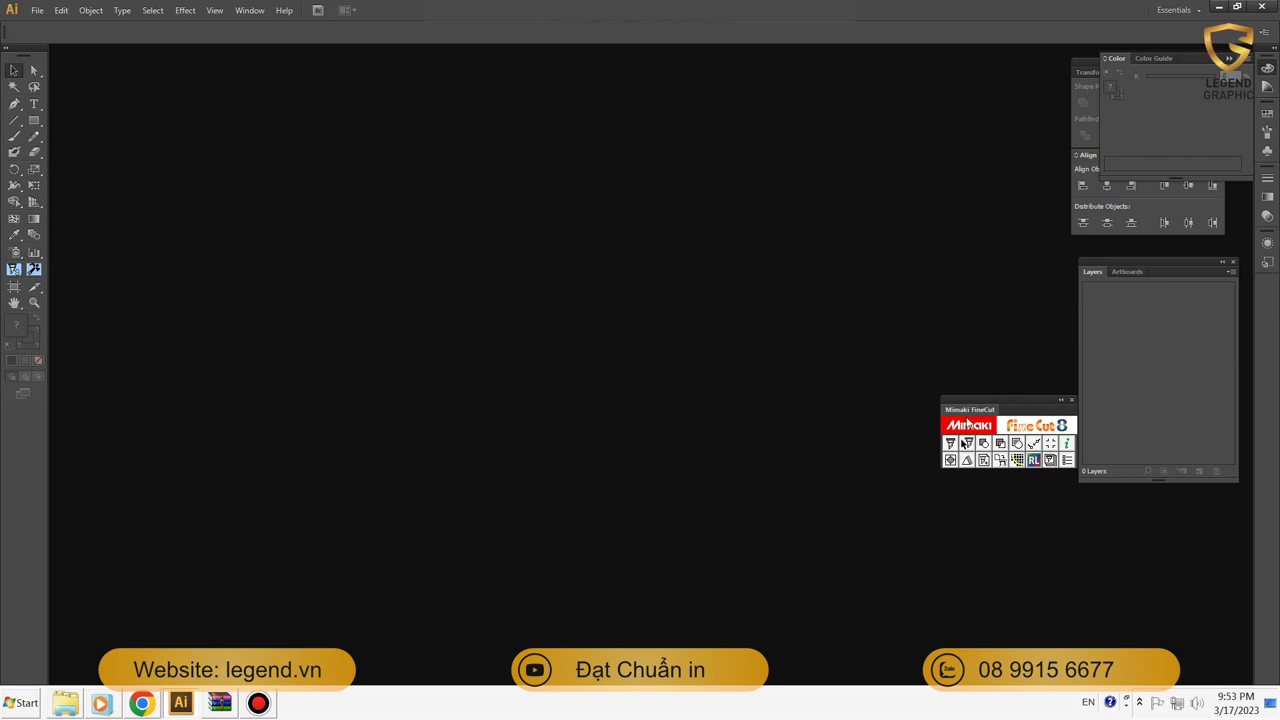
Step: Close the Mimaki FineCut palette and show it again
click(1072, 400)
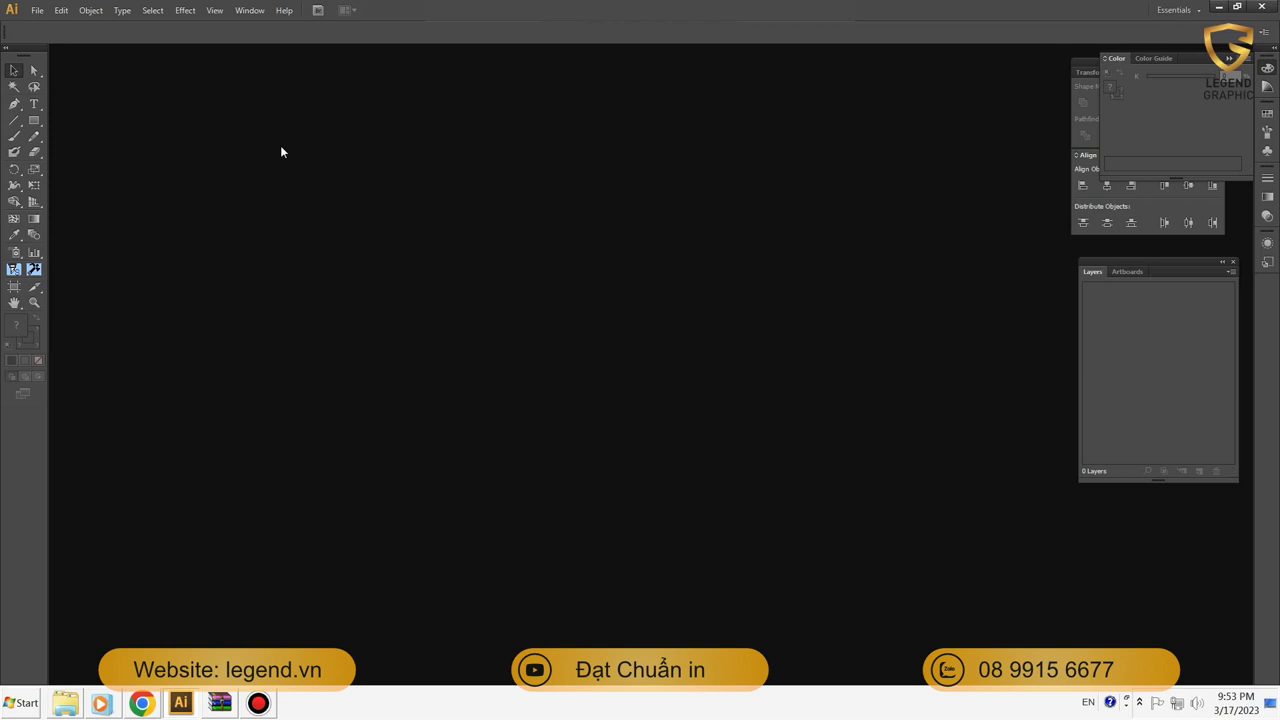
click(250, 11)
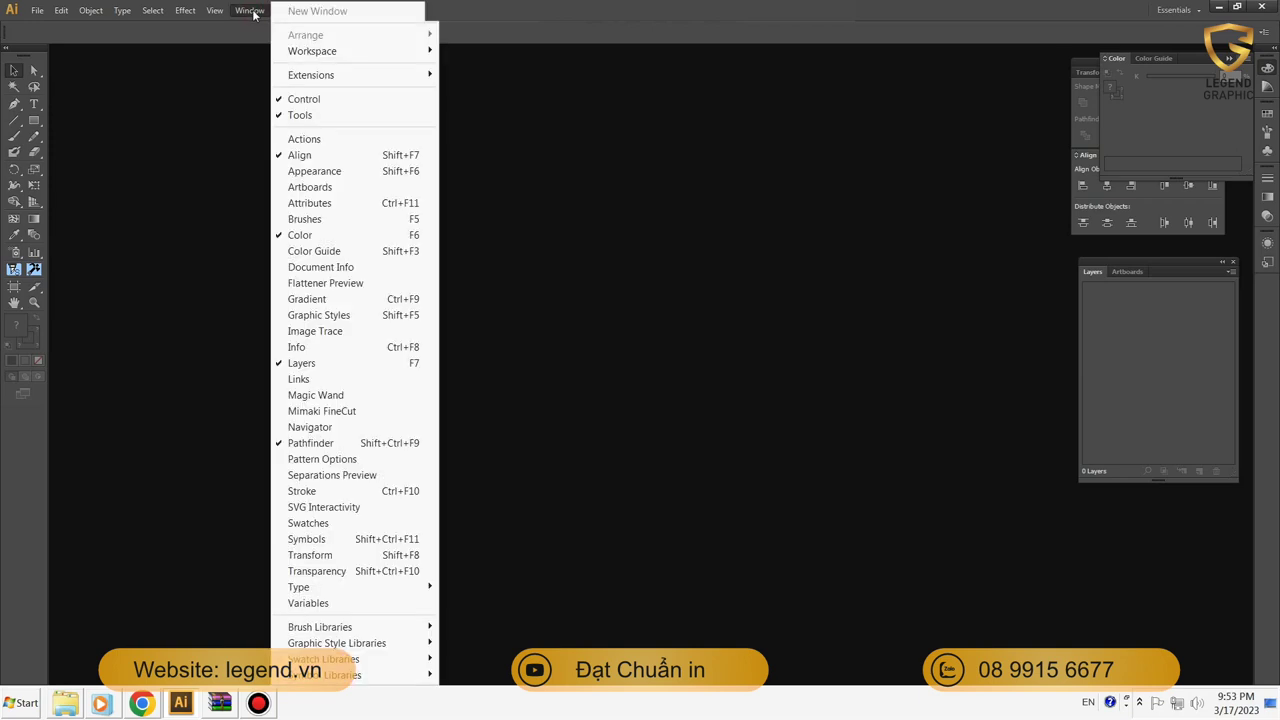
click(360, 418)
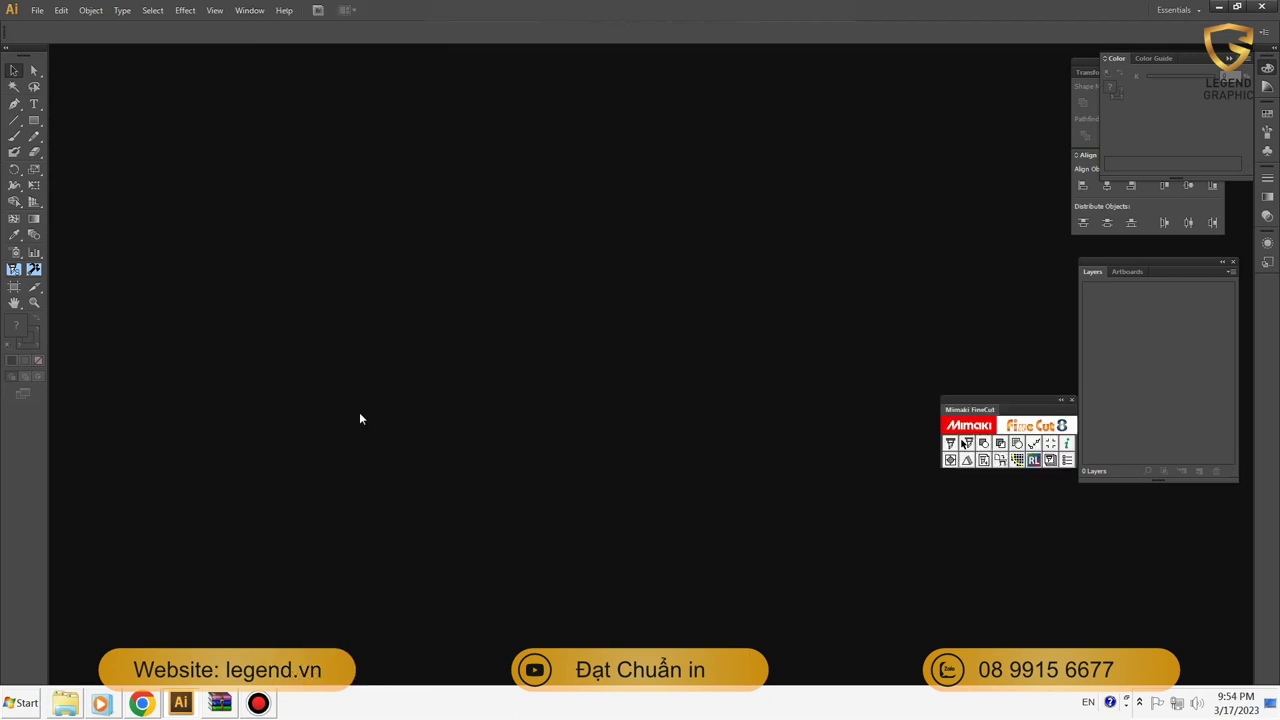
Step: Open the "decal 09032023" black decal artwork from the folder FILE CUT THANG 3 - 2023, accepting the missing-font substitution
click(37, 10)
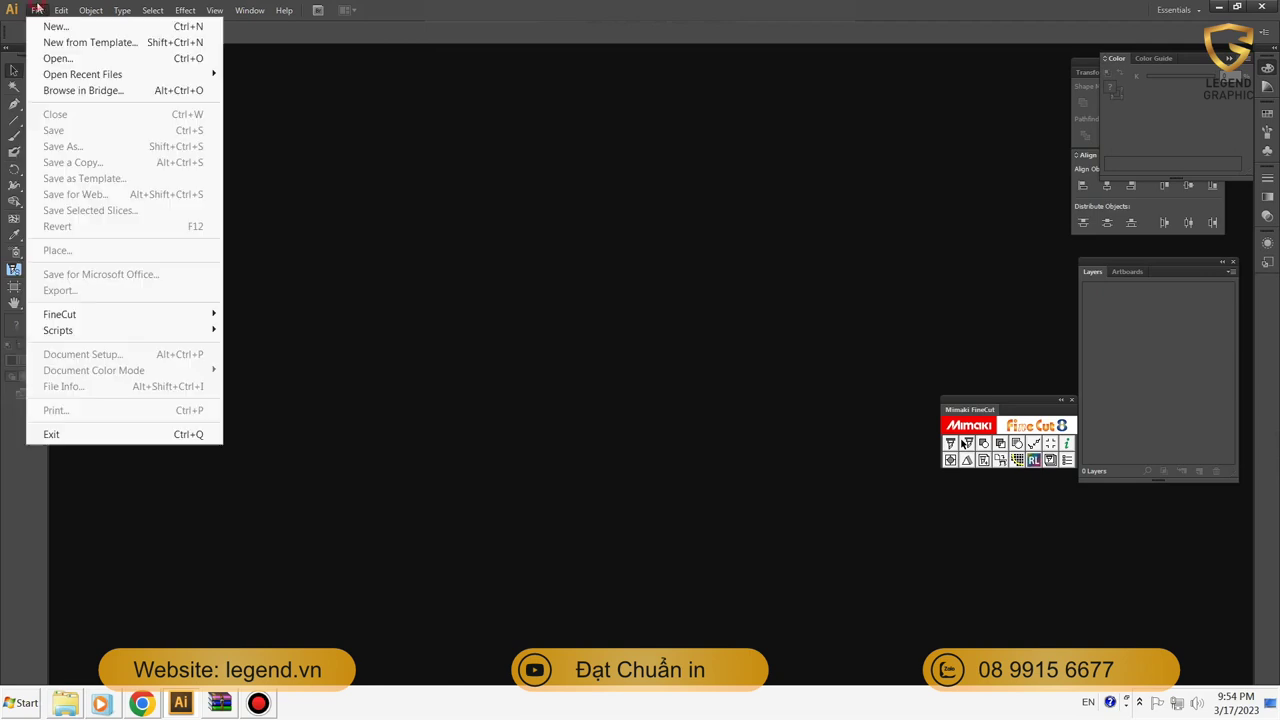
click(57, 60)
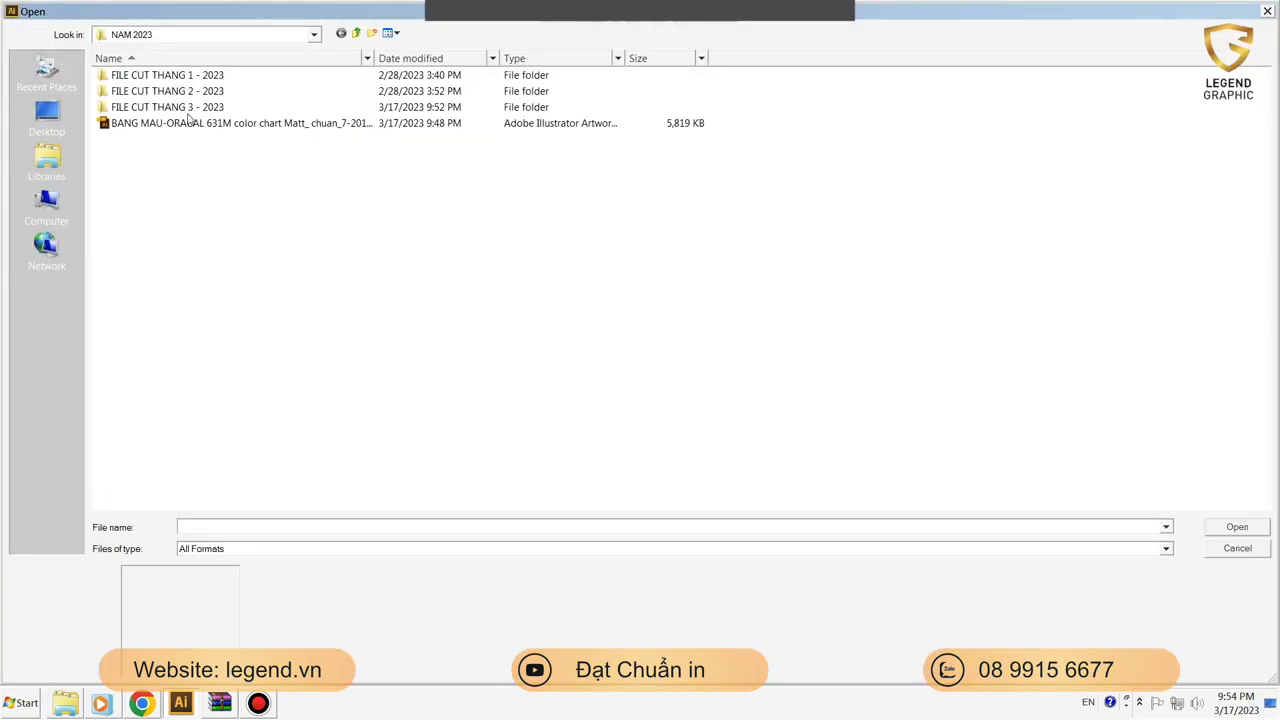
double_click(192, 107)
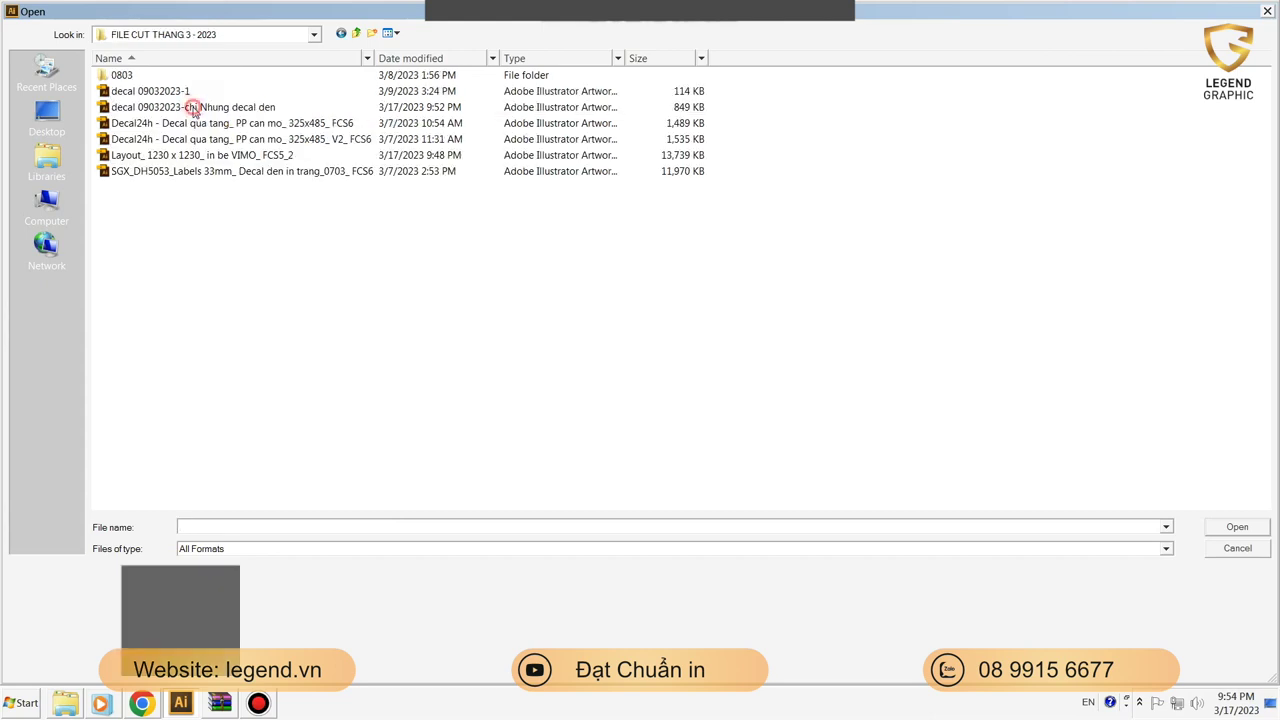
click(190, 108)
double_click(187, 107)
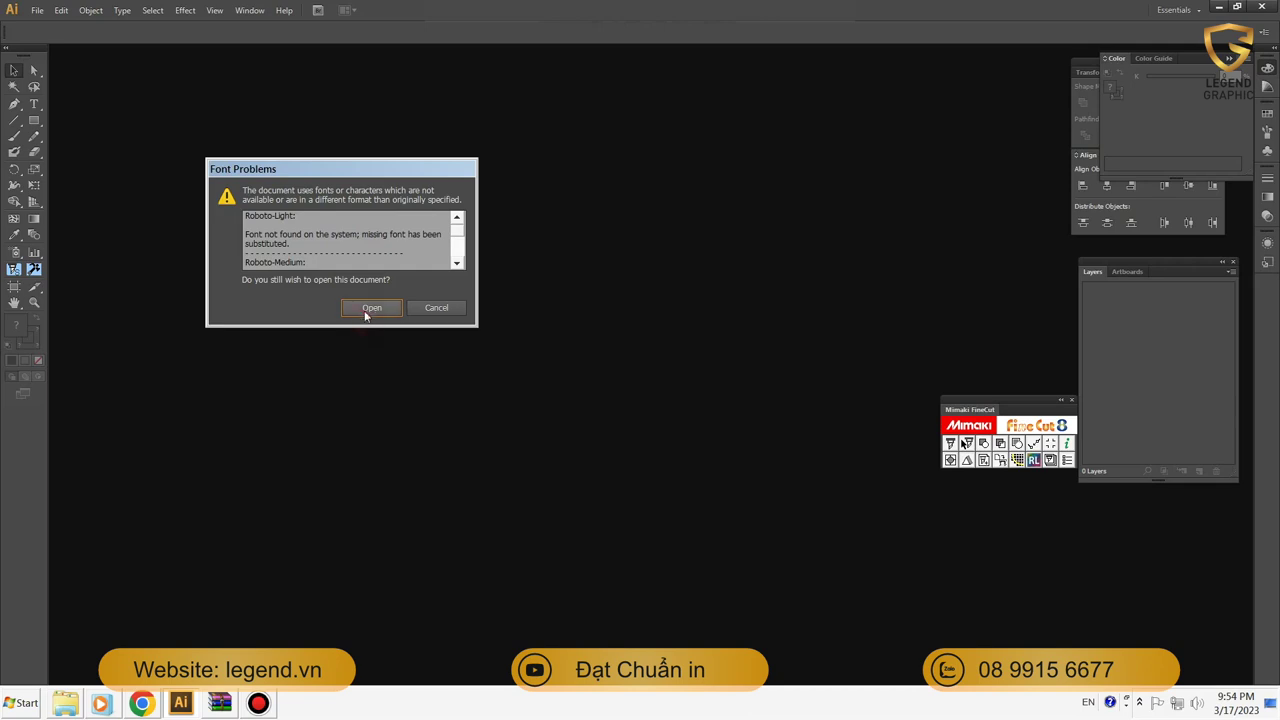
click(369, 308)
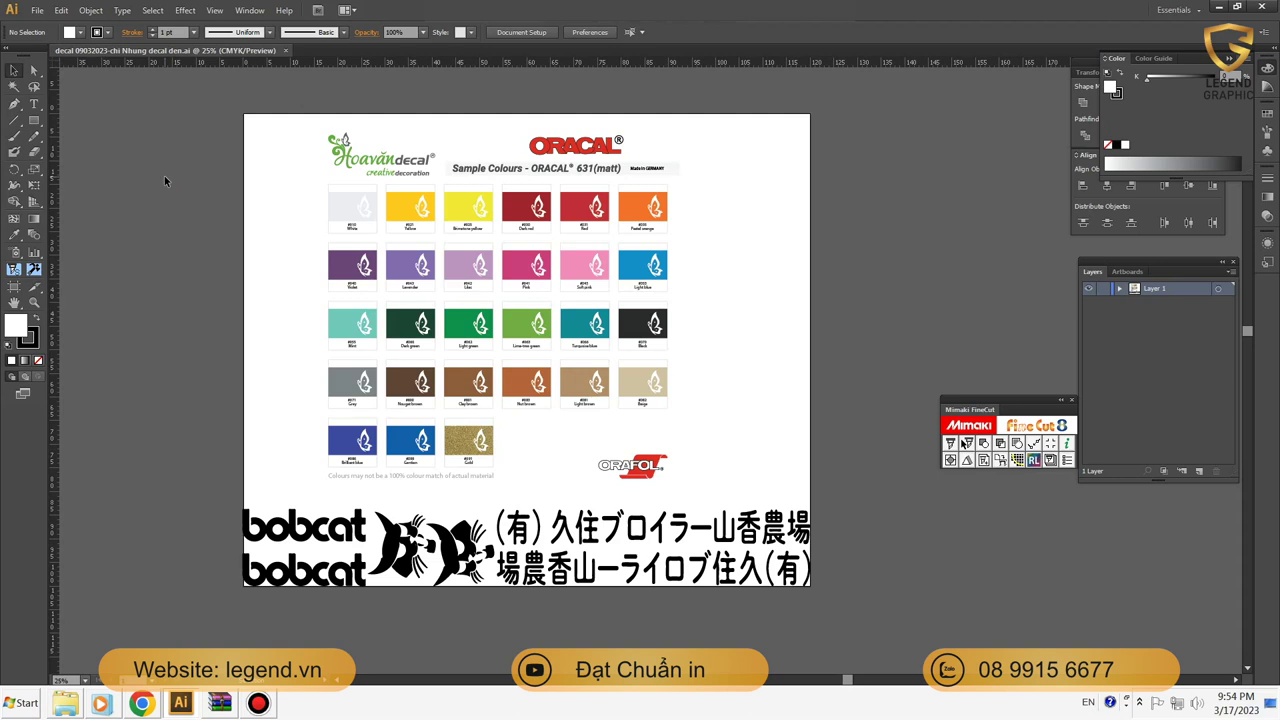
Step: Examine the Oracal colour chart and lettering at several magnifications, ending with the artboard fitted to the window
key(ctrl+minus)
key(ctrl+minus)
key(ctrl+minus)
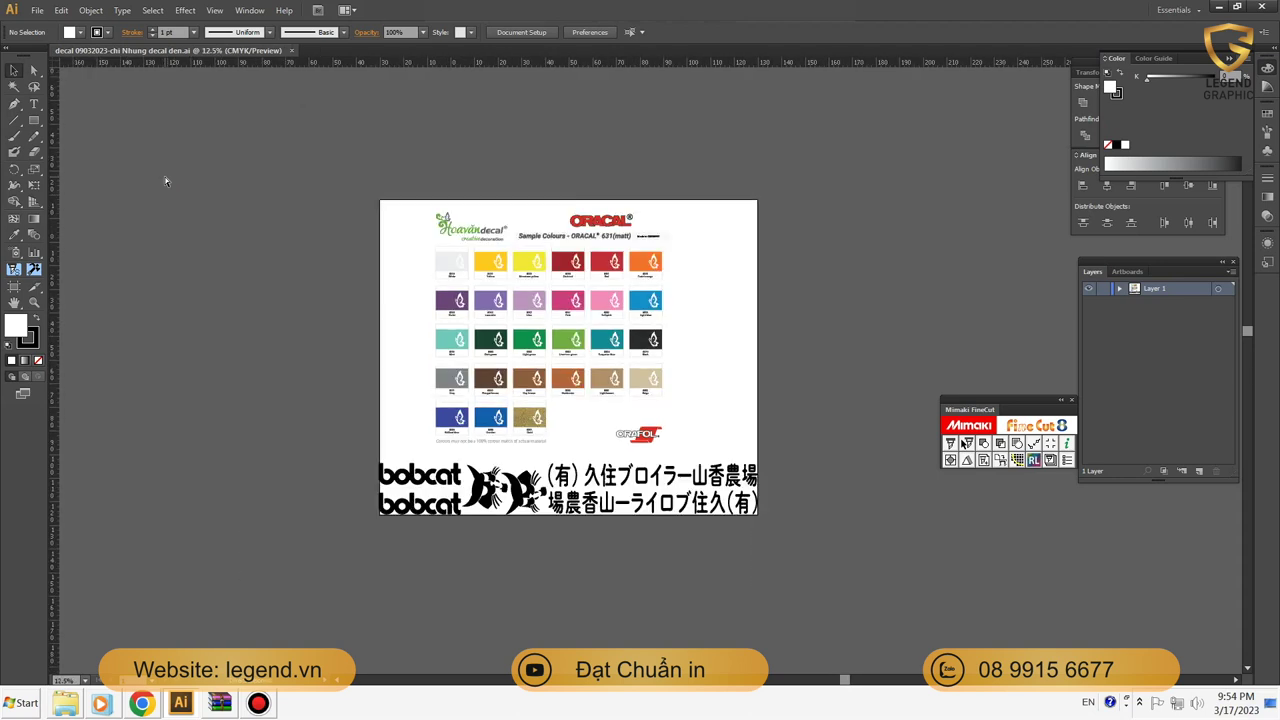
click(165, 181)
click(165, 181)
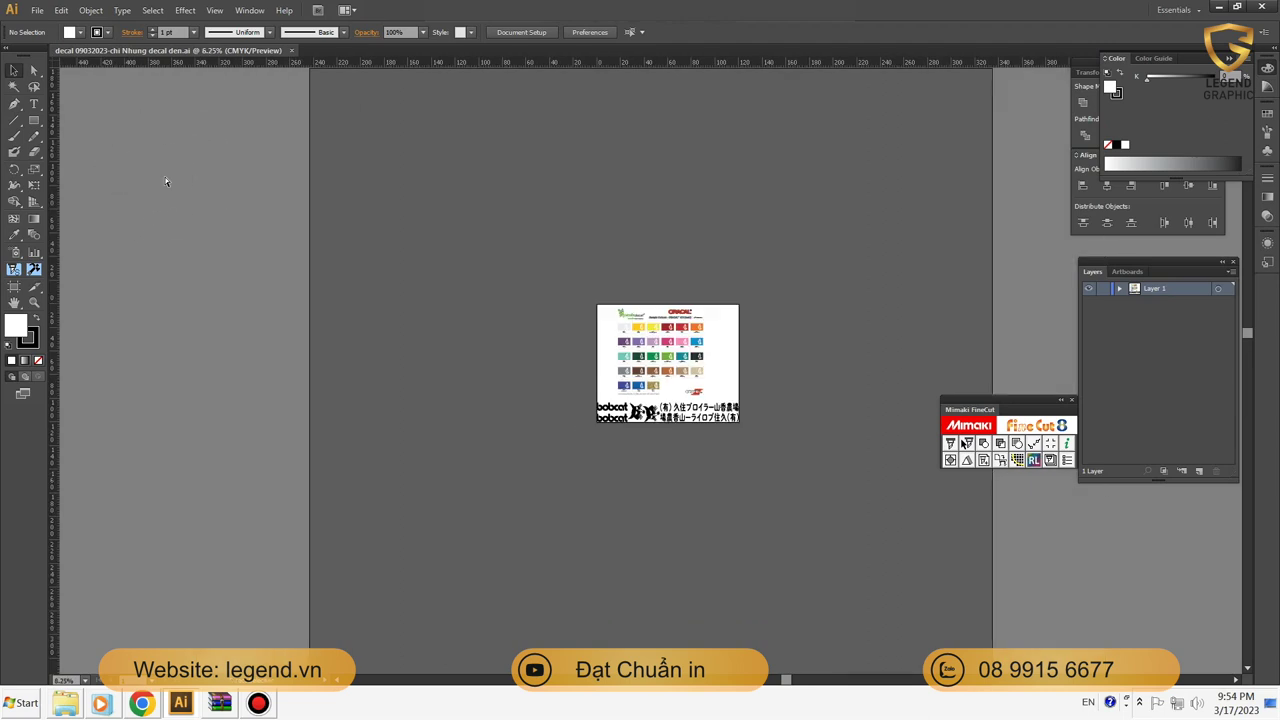
key(ctrl+plus)
key(ctrl+plus)
key(ctrl+plus)
key(ctrl+plus)
key(ctrl+plus)
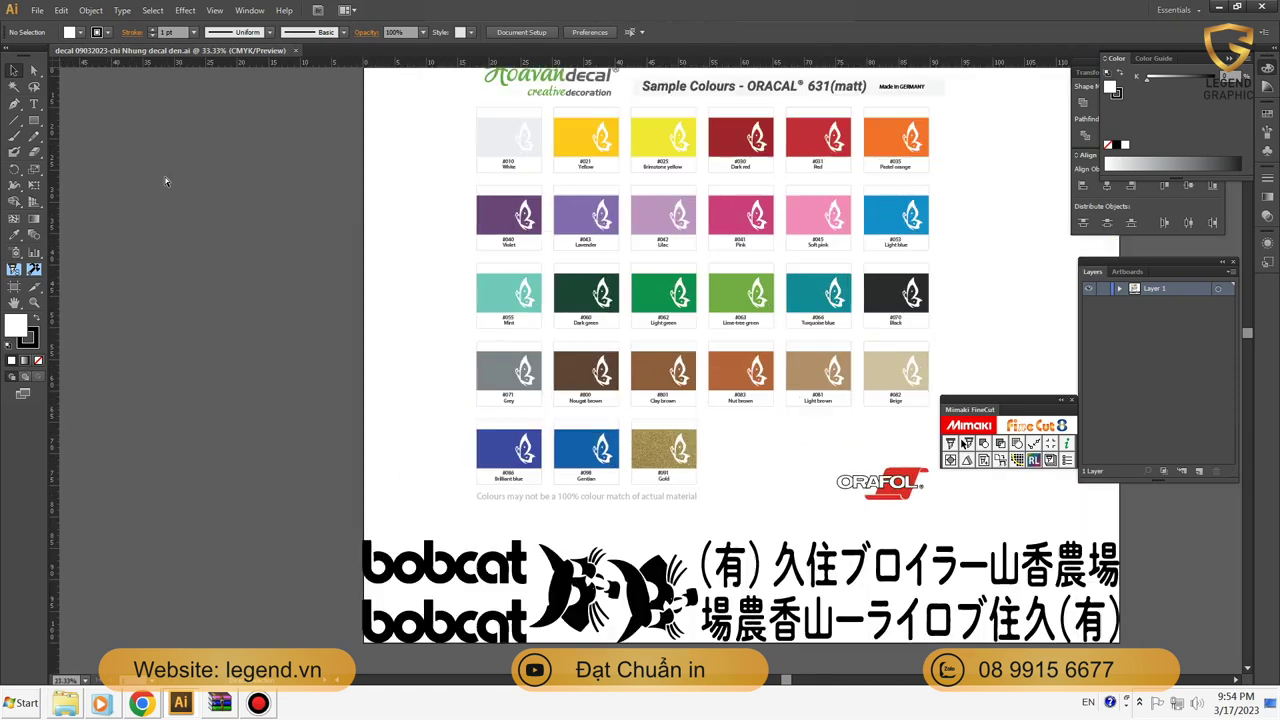
key(ctrl+minus)
key(ctrl+minus)
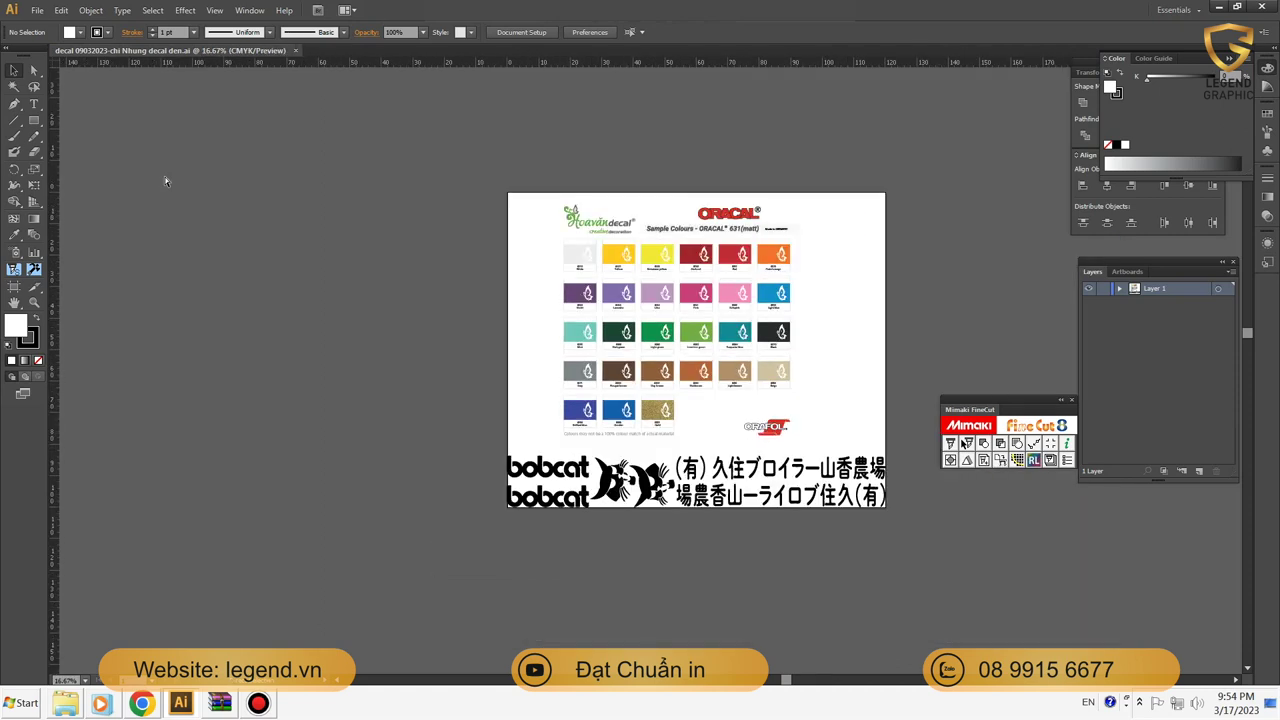
key(ctrl+minus)
key(ctrl+minus)
key(ctrl+0)
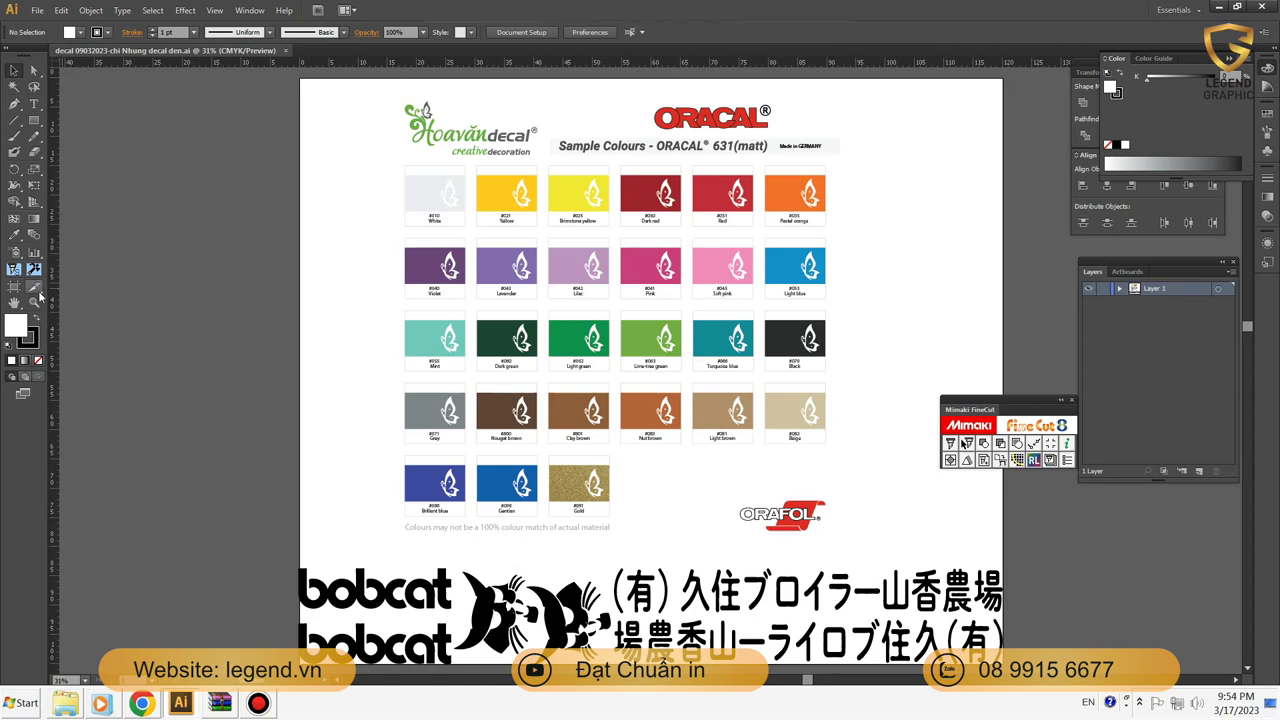
Step: Inspect the bobcat logos, cat heads and Japanese lettering below the colour chart up close, finishing with the whole artboard
click(17, 302)
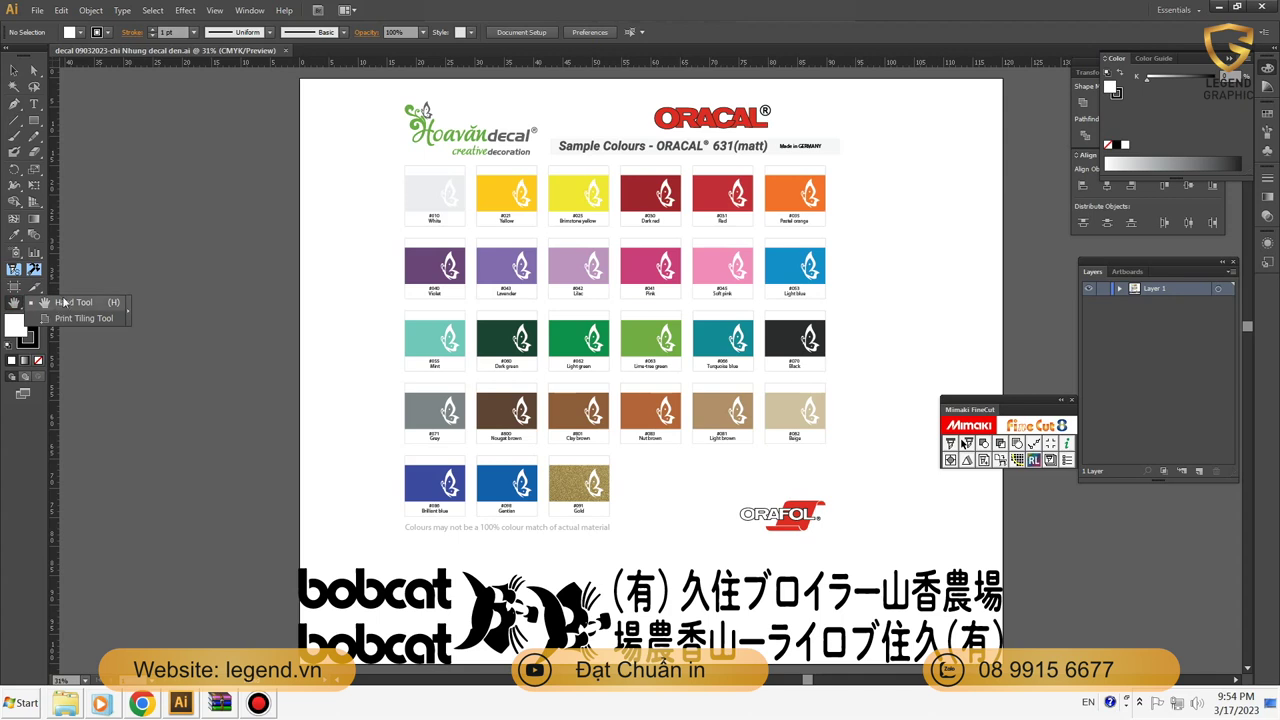
drag(598, 465, 476, 73)
scroll(497, 201, up, 5)
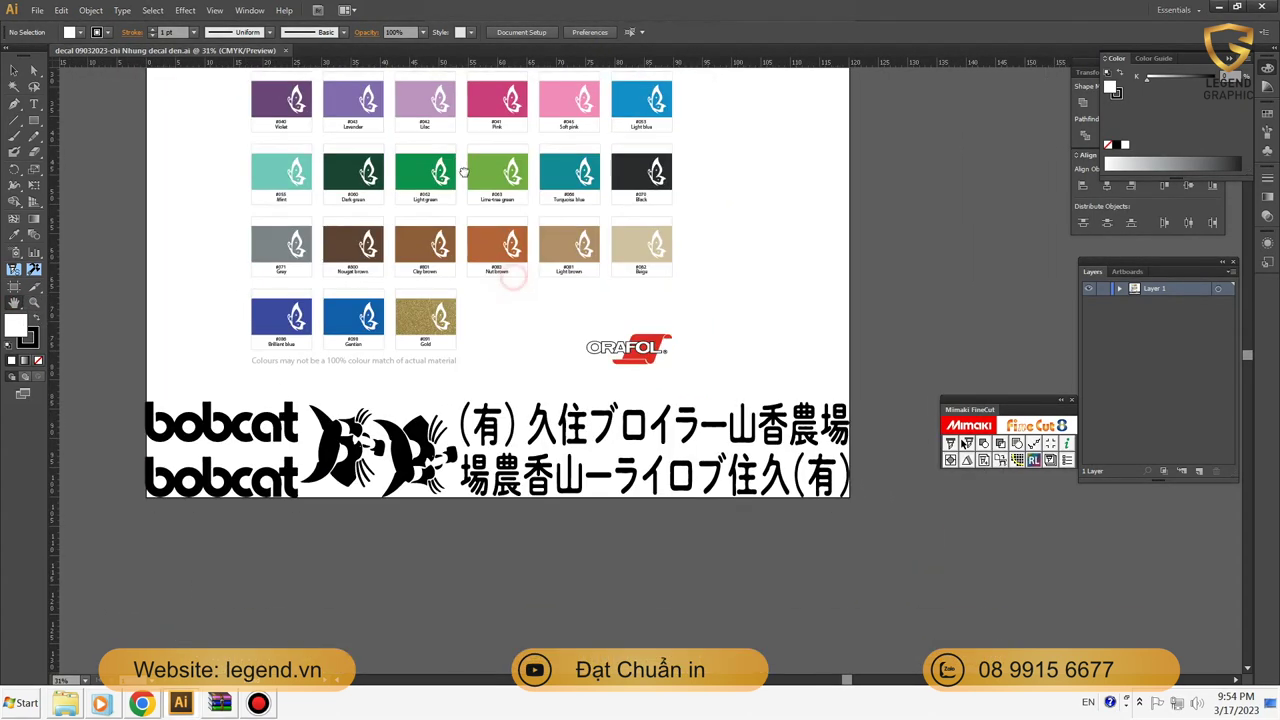
scroll(290, 258, up, 3)
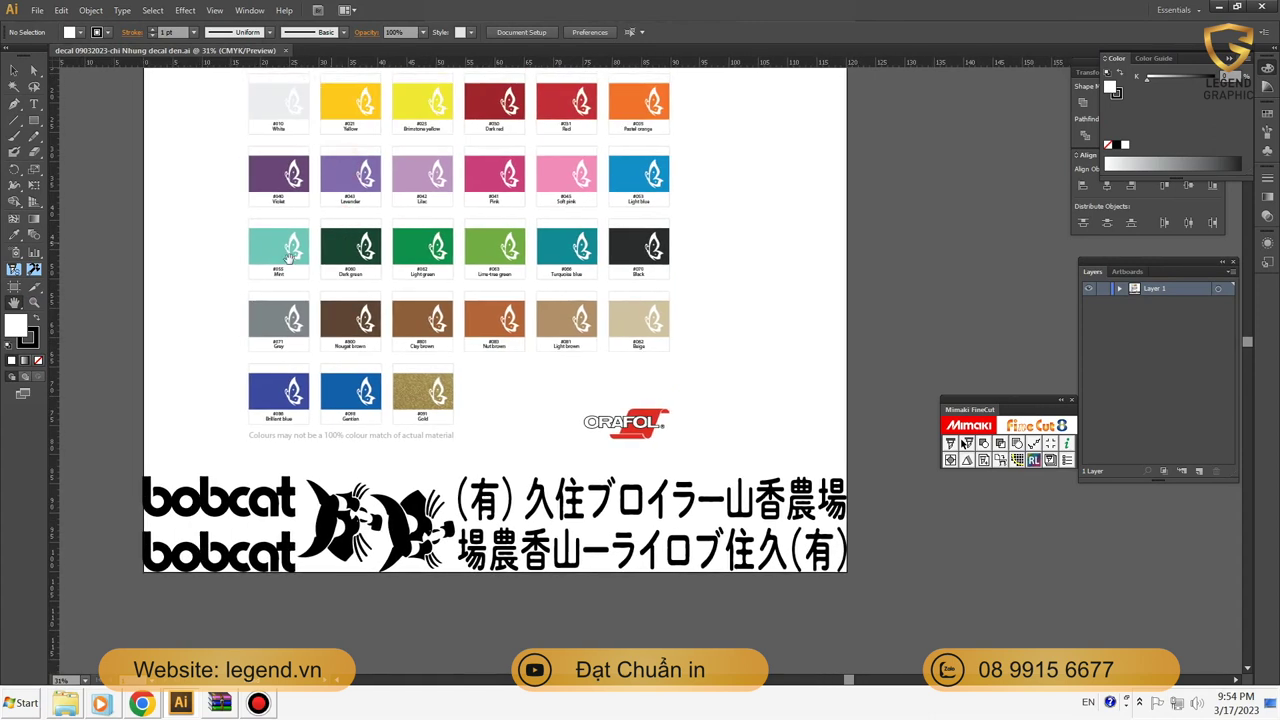
click(33, 305)
drag(130, 392, 858, 548)
drag(352, 267, 655, 410)
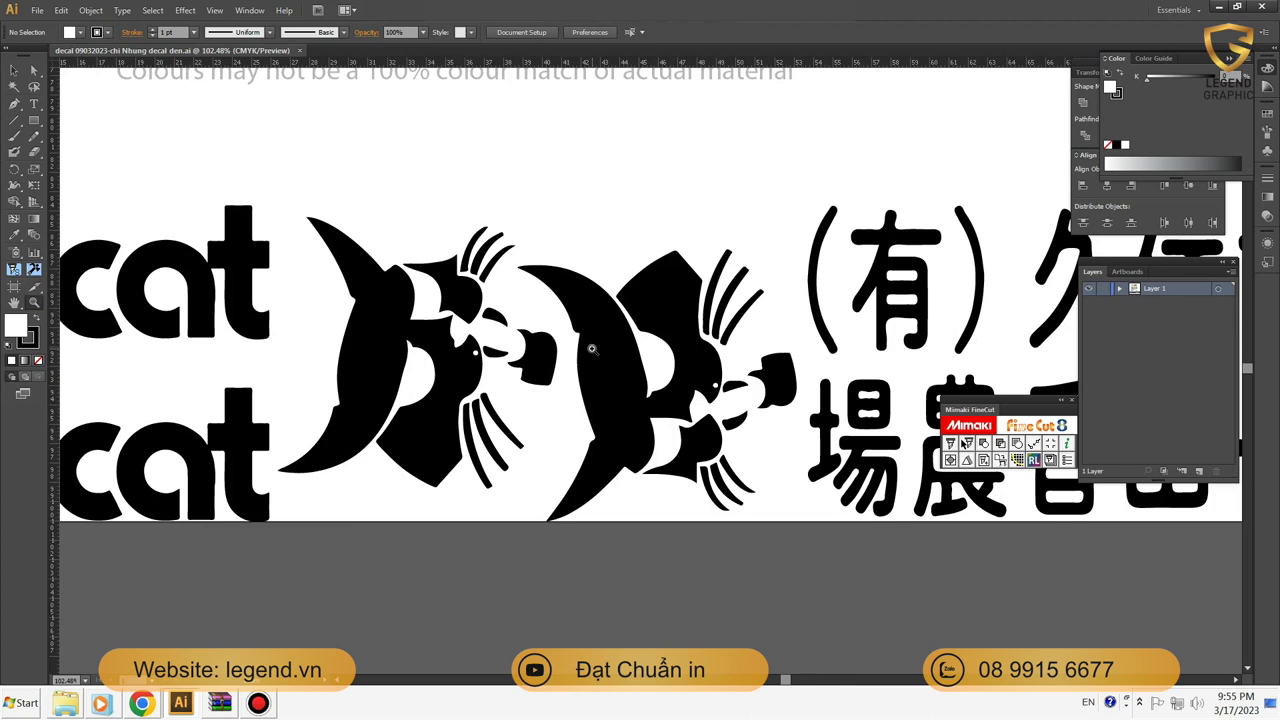
alt+click(594, 218)
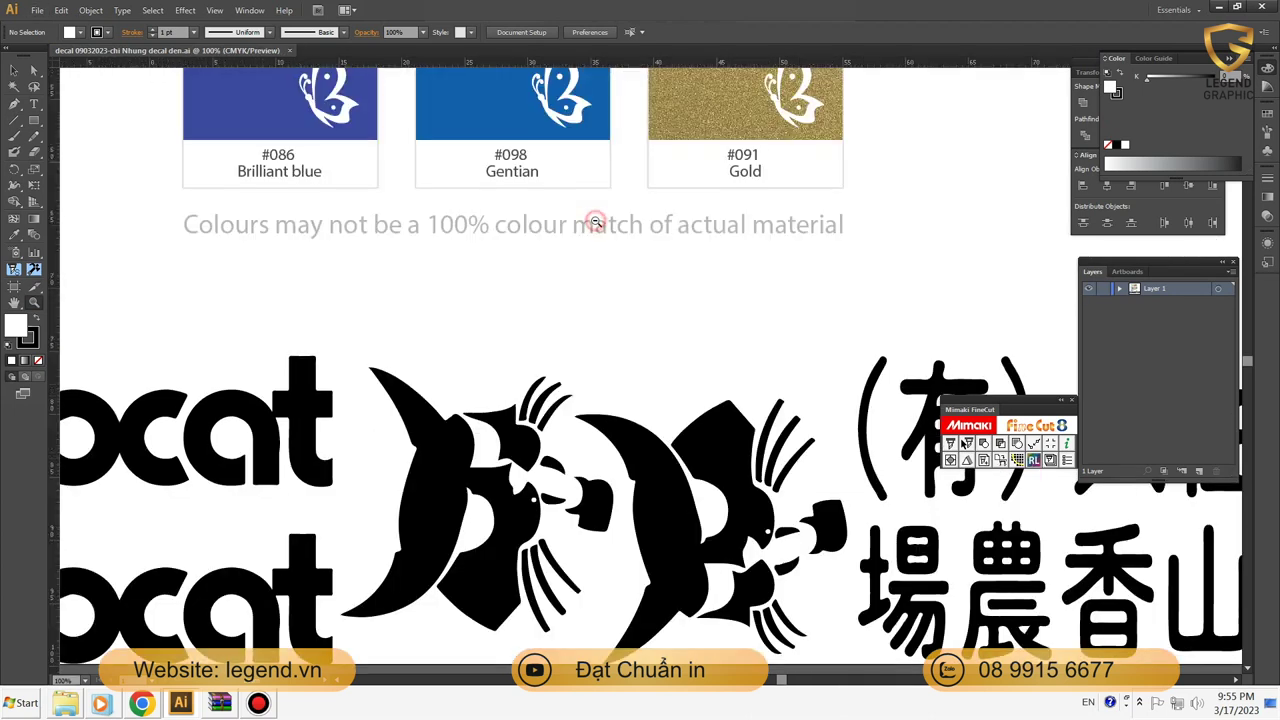
alt+click(594, 220)
alt+click(571, 283)
alt+click(570, 282)
alt+click(571, 283)
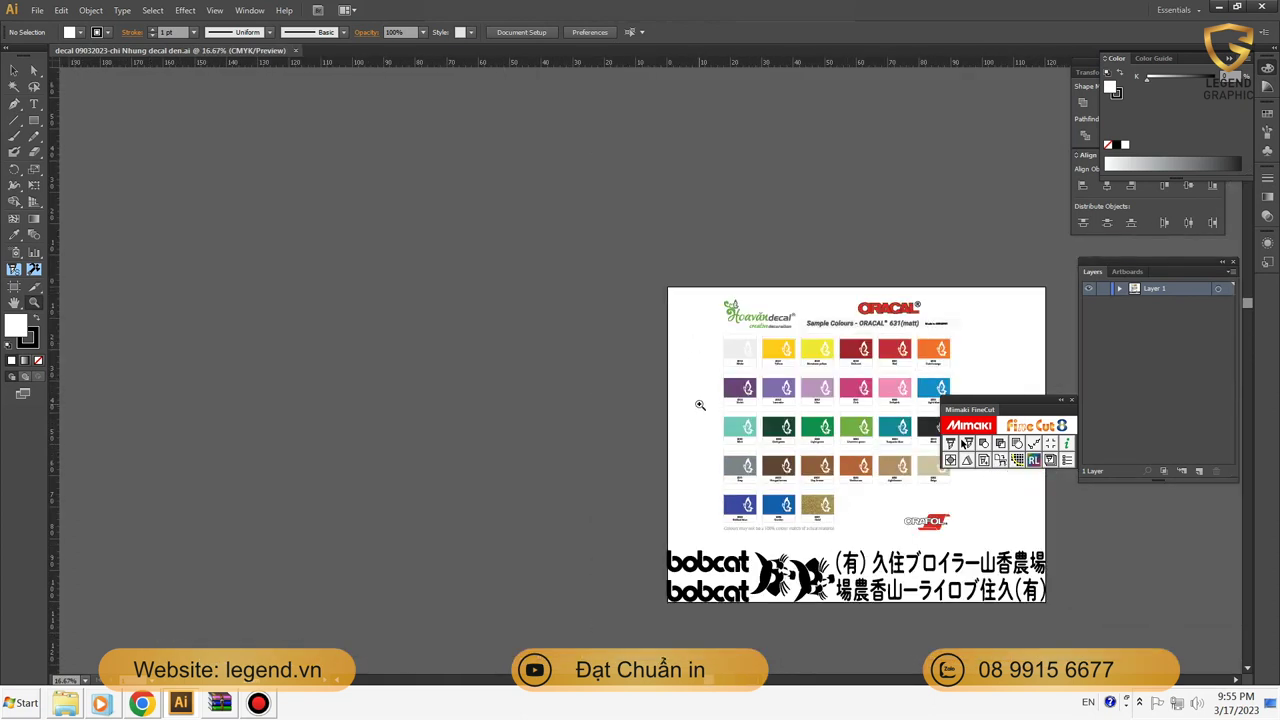
drag(700, 404, 294, 334)
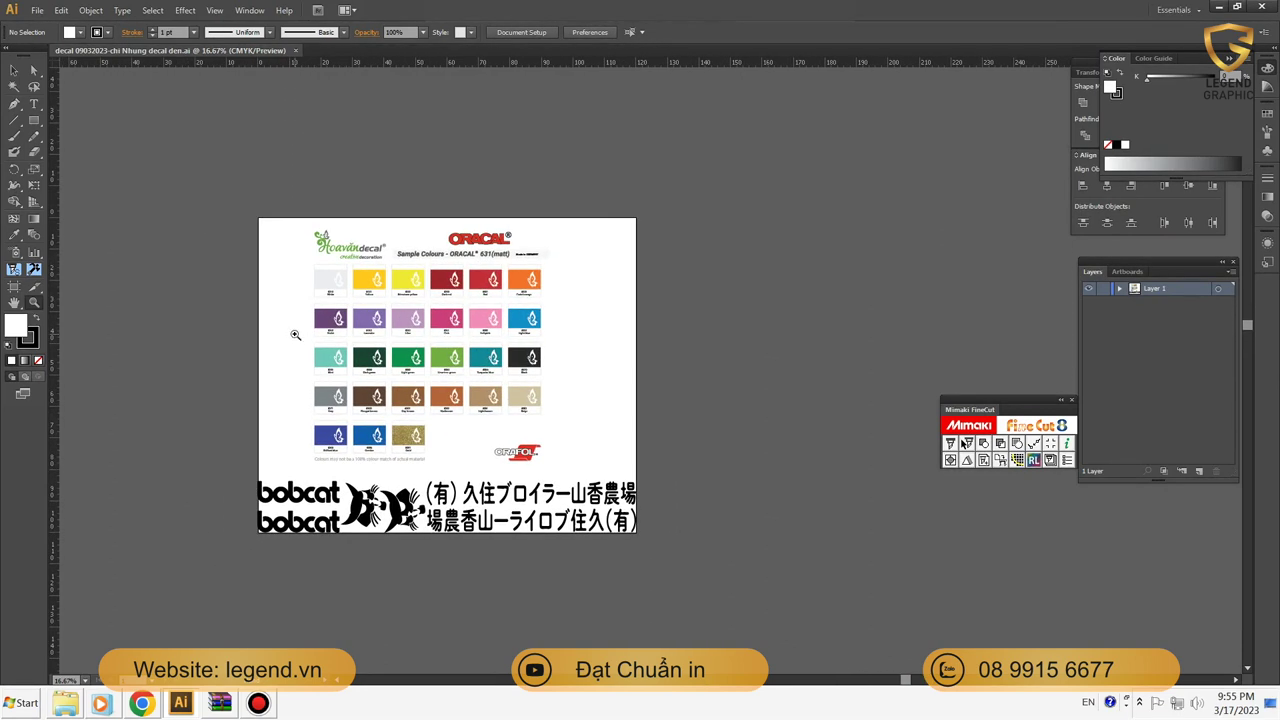
click(13, 305)
drag(309, 358, 391, 349)
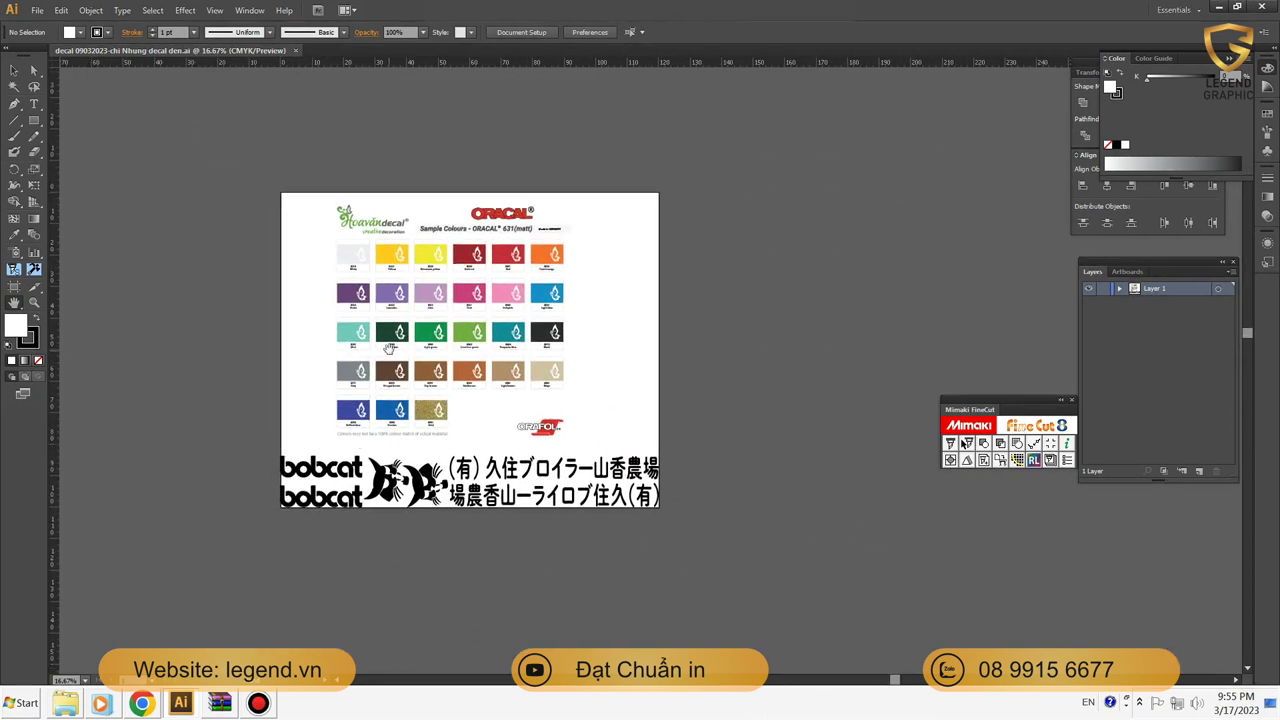
Step: Preview the entire document in the FineCut plot window with nothing selected, reduce the preview magnification, and return to the artboard
click(14, 71)
key(v)
scroll(588, 388, up, 3)
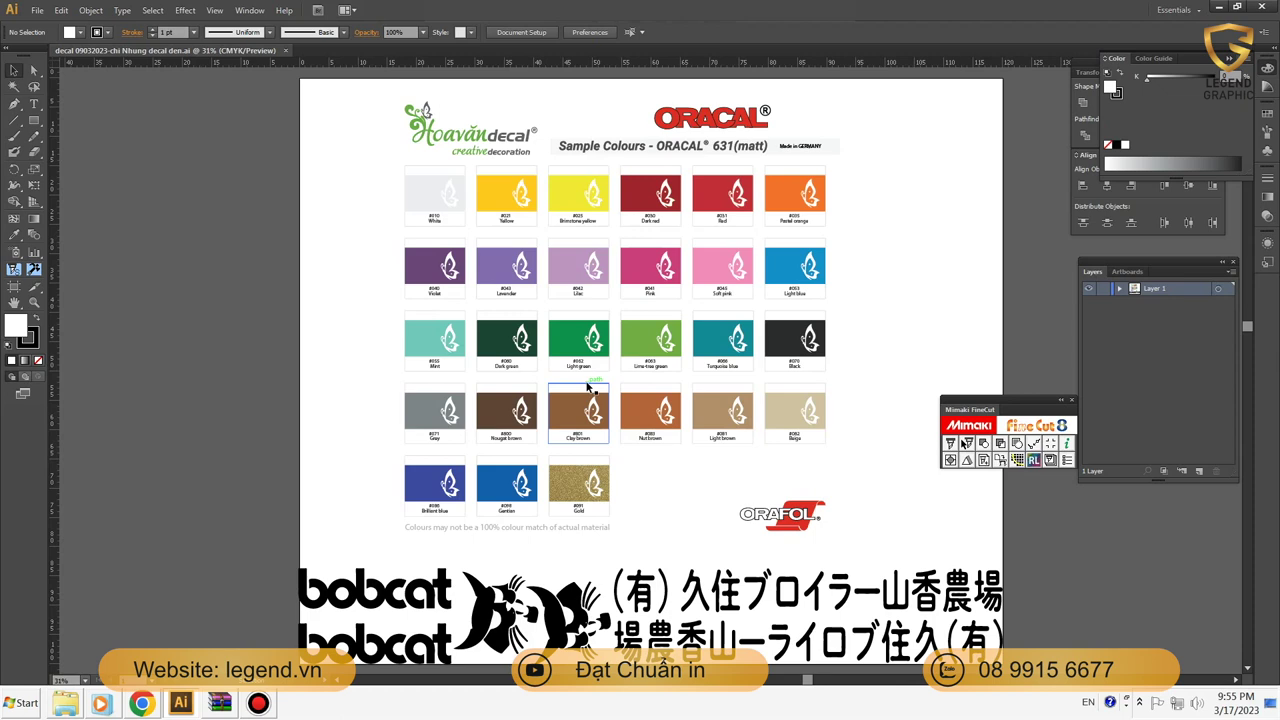
scroll(588, 388, down, 1)
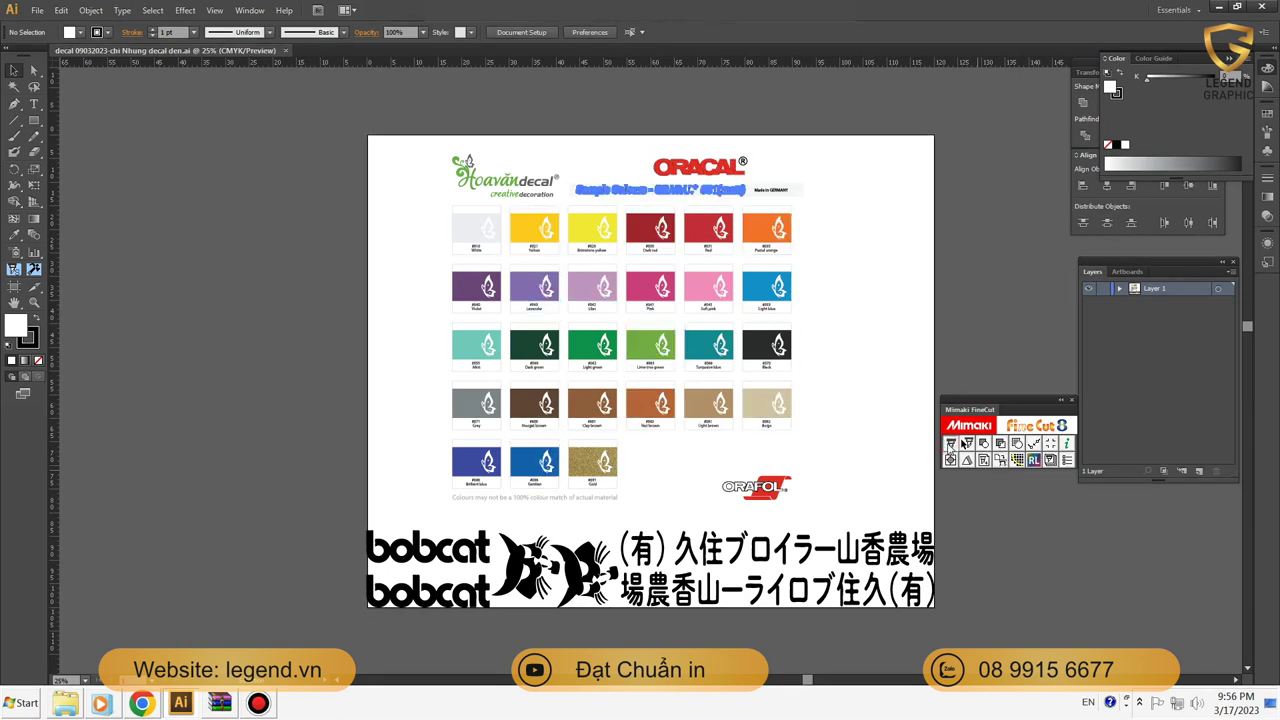
click(962, 443)
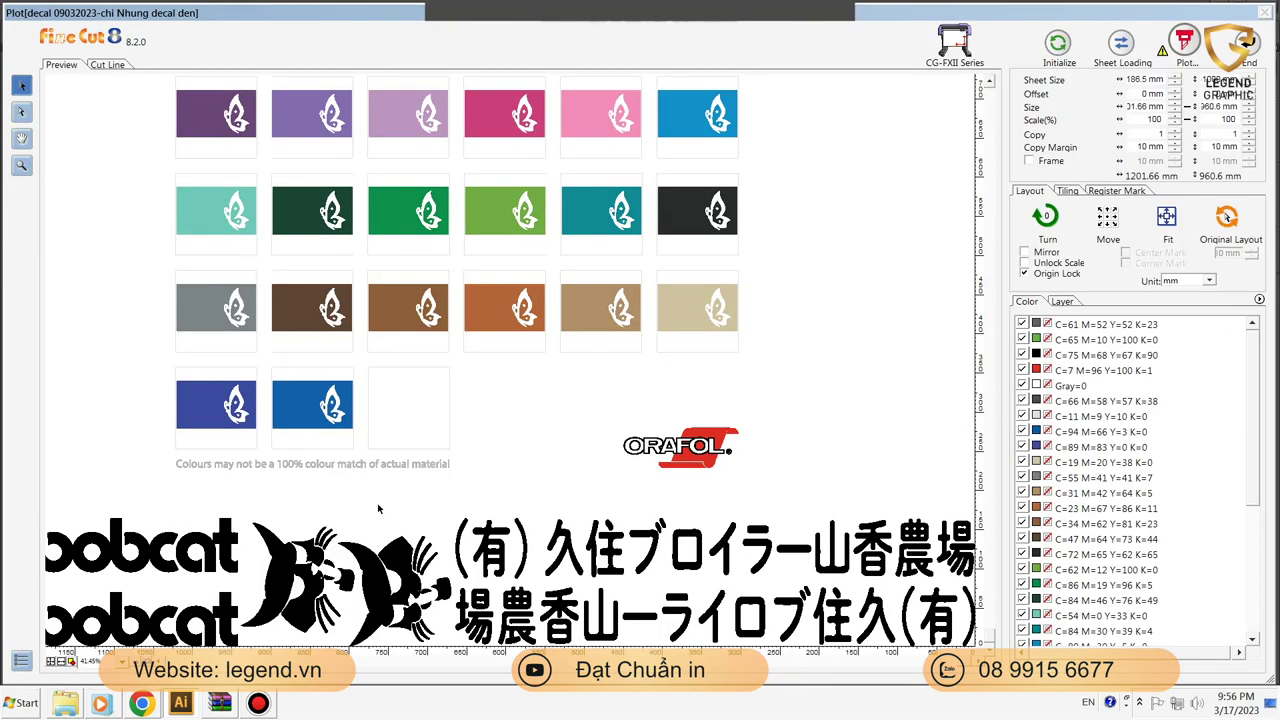
click(71, 662)
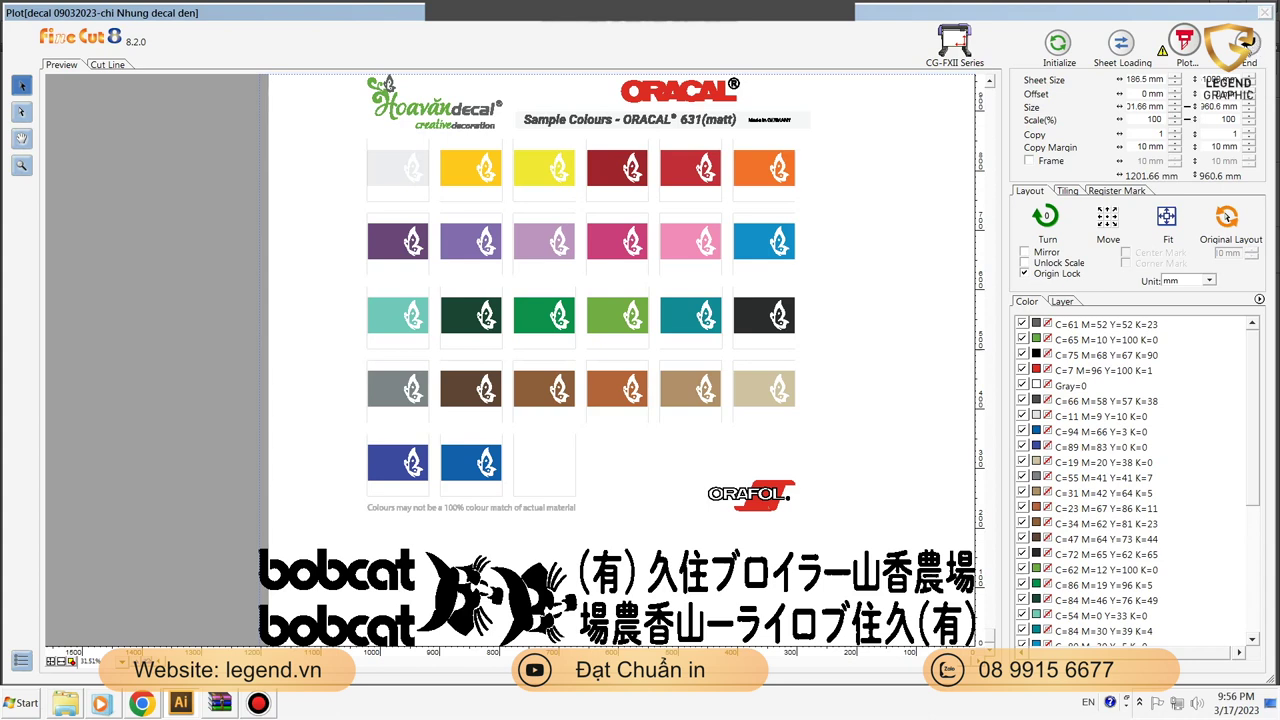
click(1248, 44)
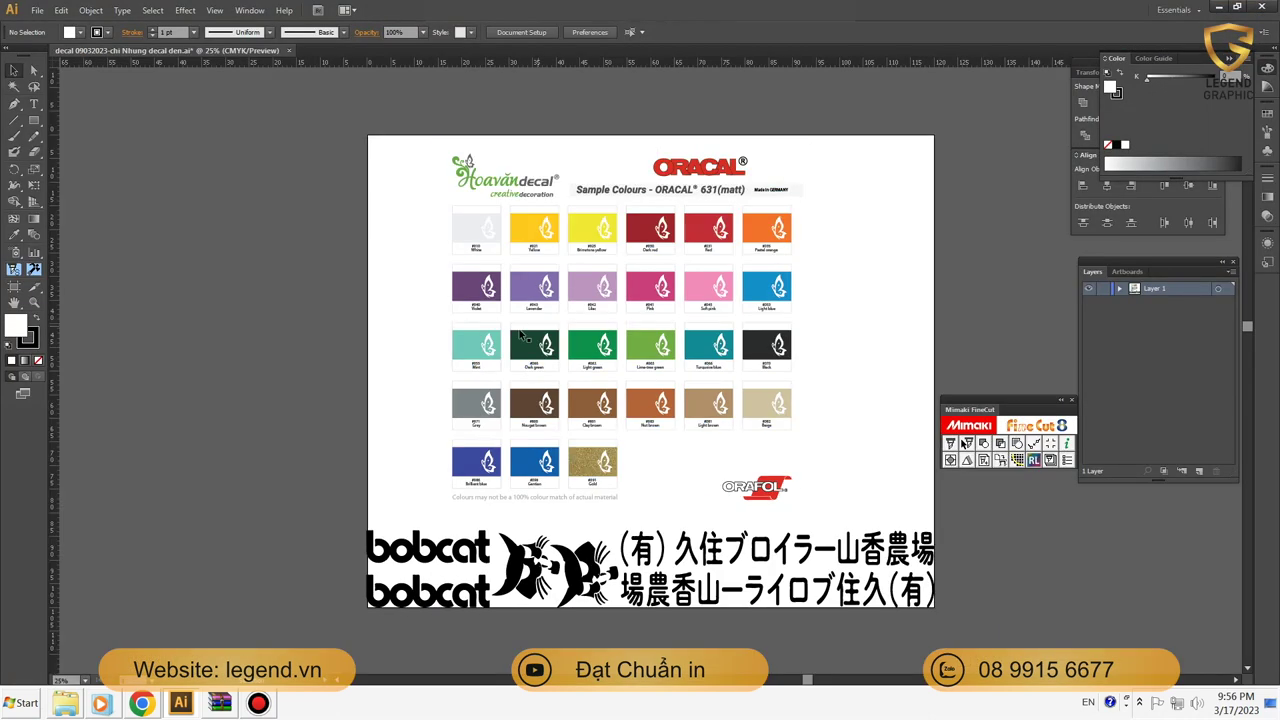
Step: Scale the bobcat logos, cat heads and Japanese lettering together to about 113.3 cm wide and 15.4 cm high
drag(337, 518, 993, 643)
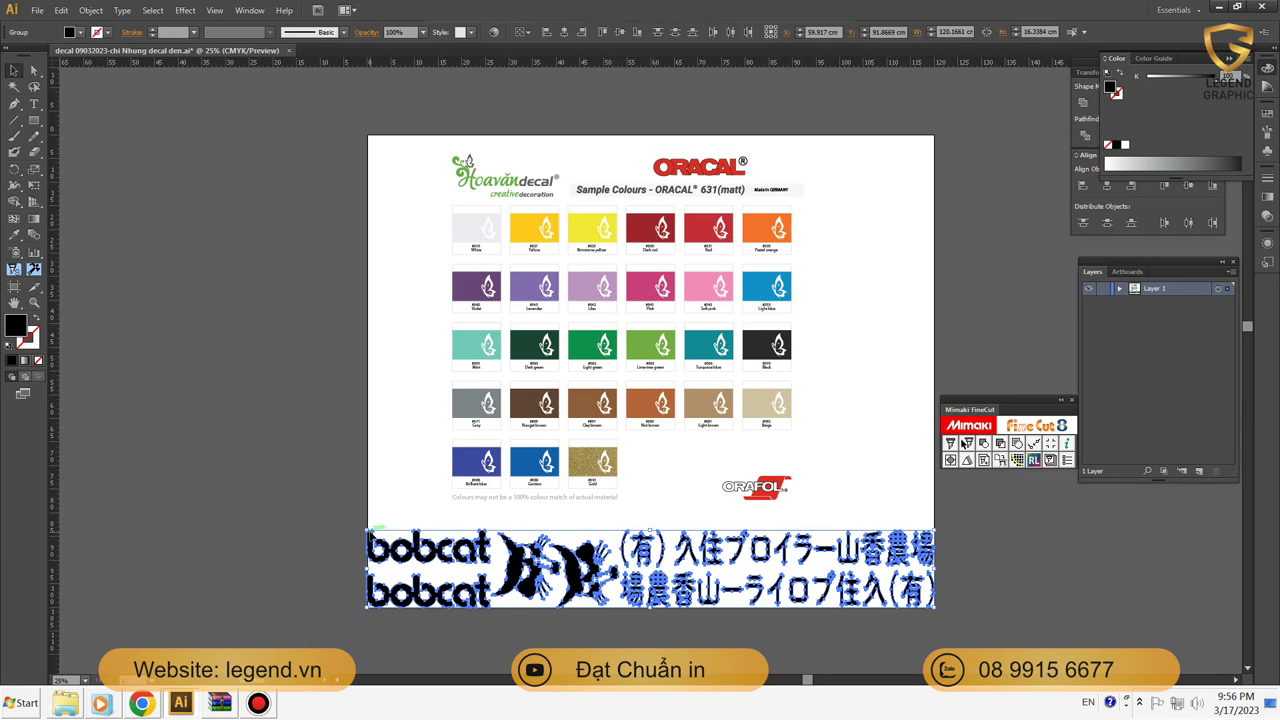
drag(373, 531, 371, 539)
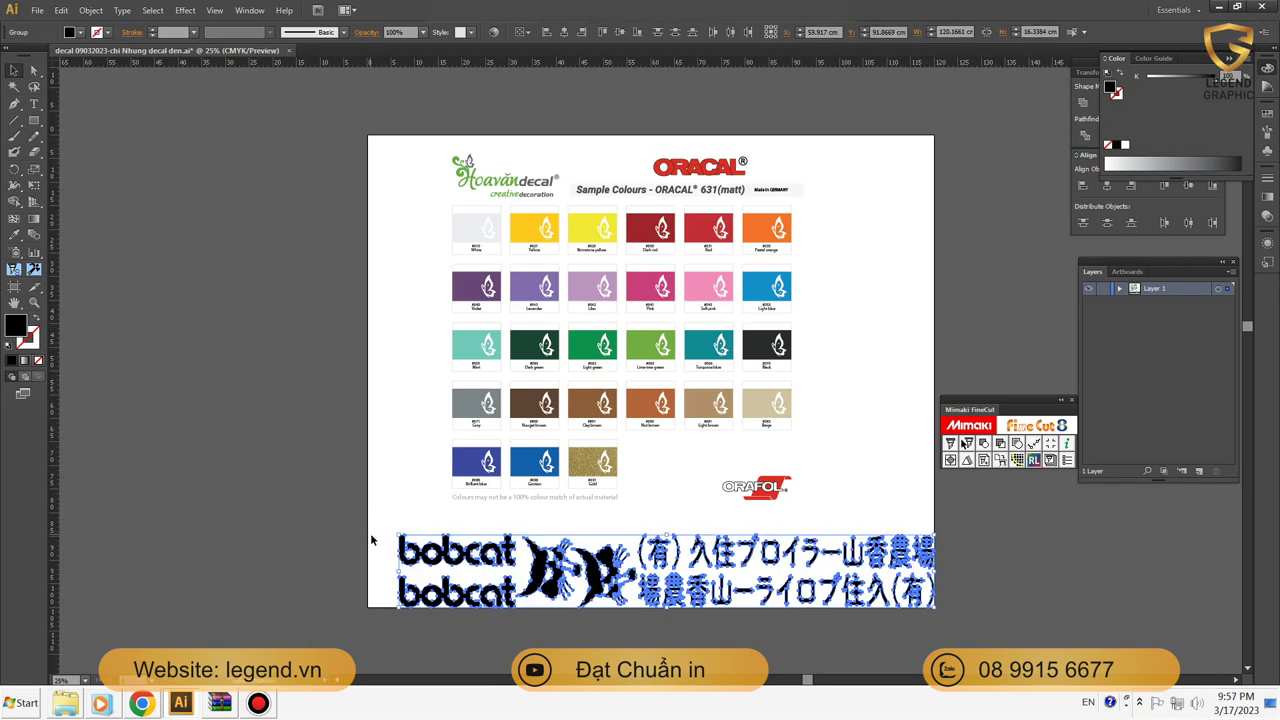
click(357, 516)
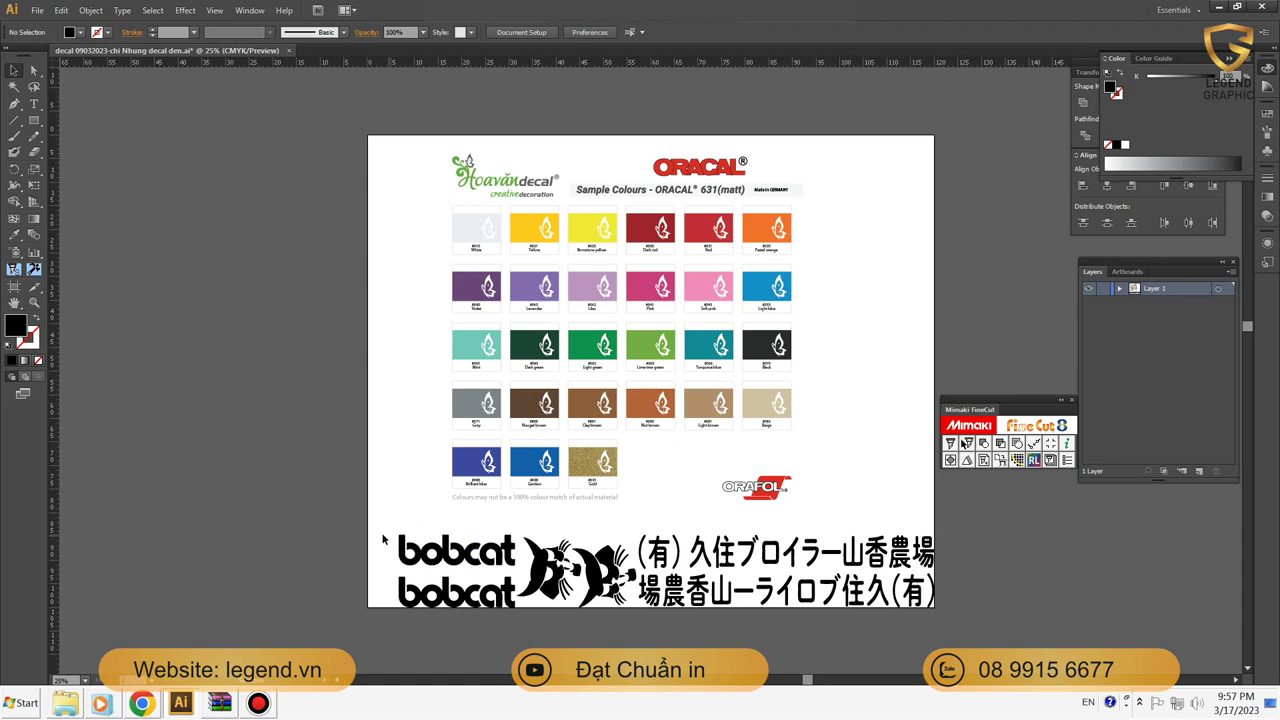
Step: Select only the bobcat and Japanese lettering artwork, load it into the FineCut plot window and initialize the plotter
click(378, 524)
drag(378, 524, 928, 627)
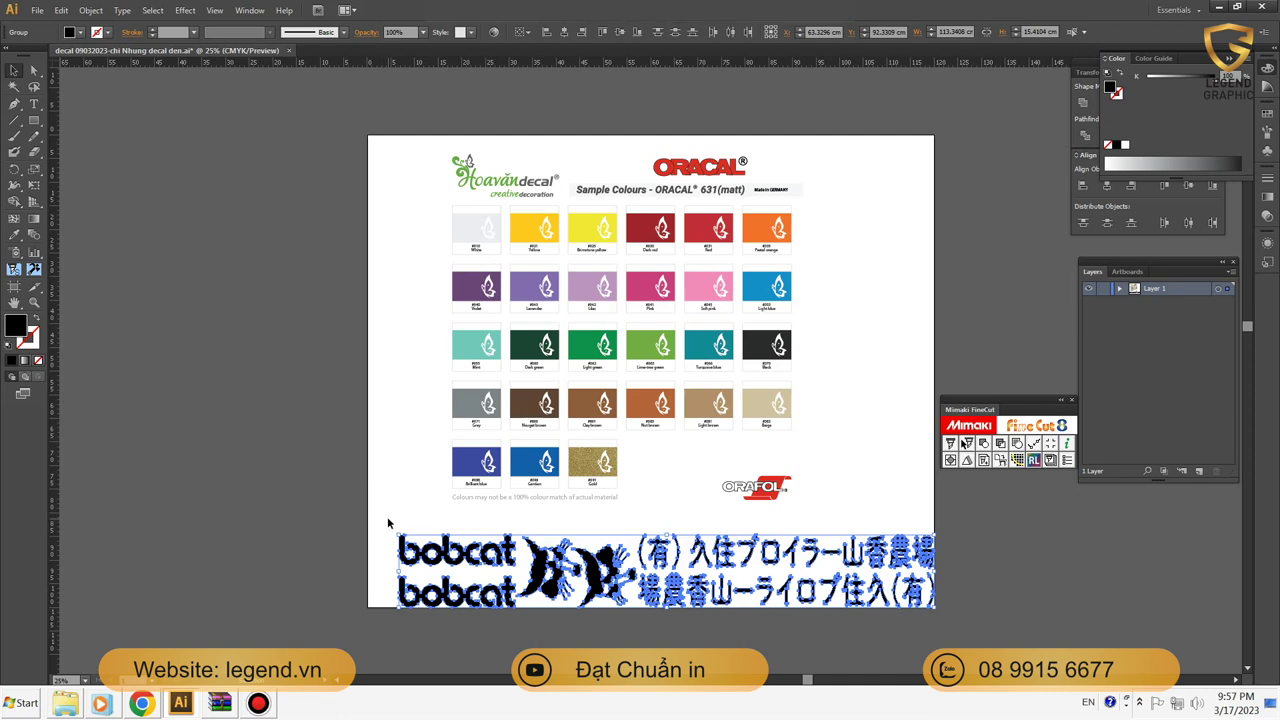
drag(388, 518, 984, 630)
click(965, 444)
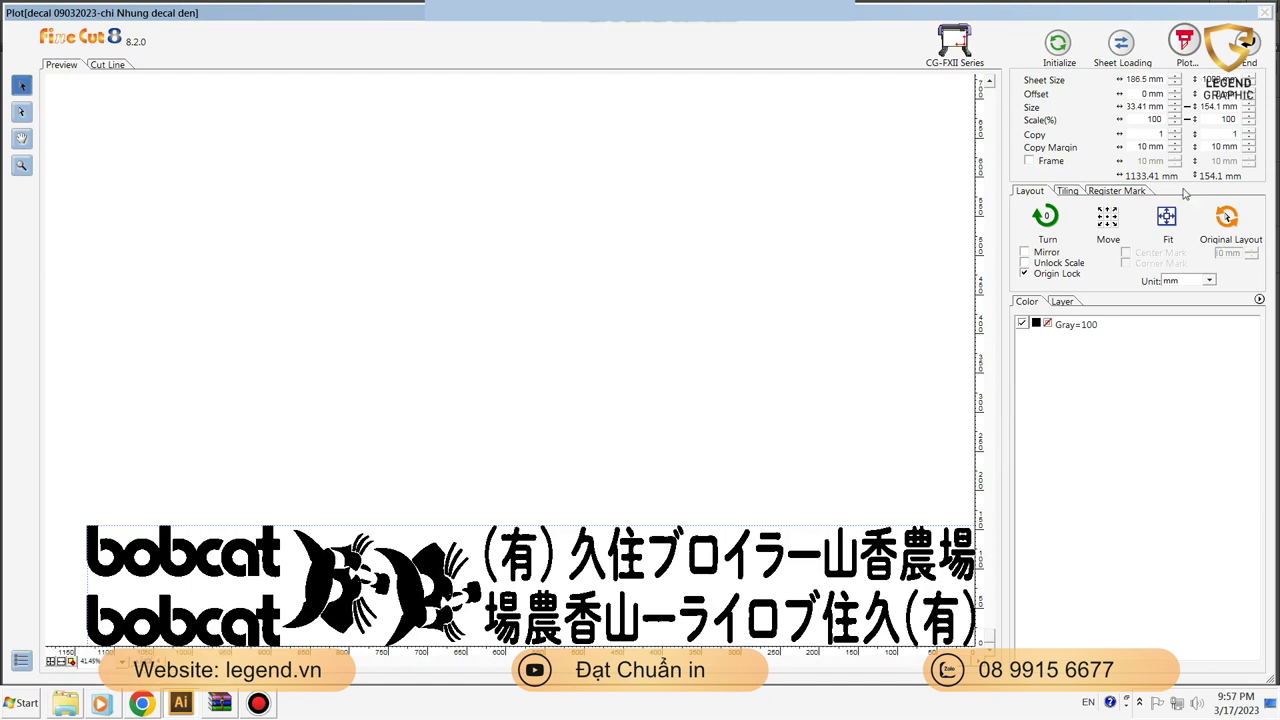
click(1060, 43)
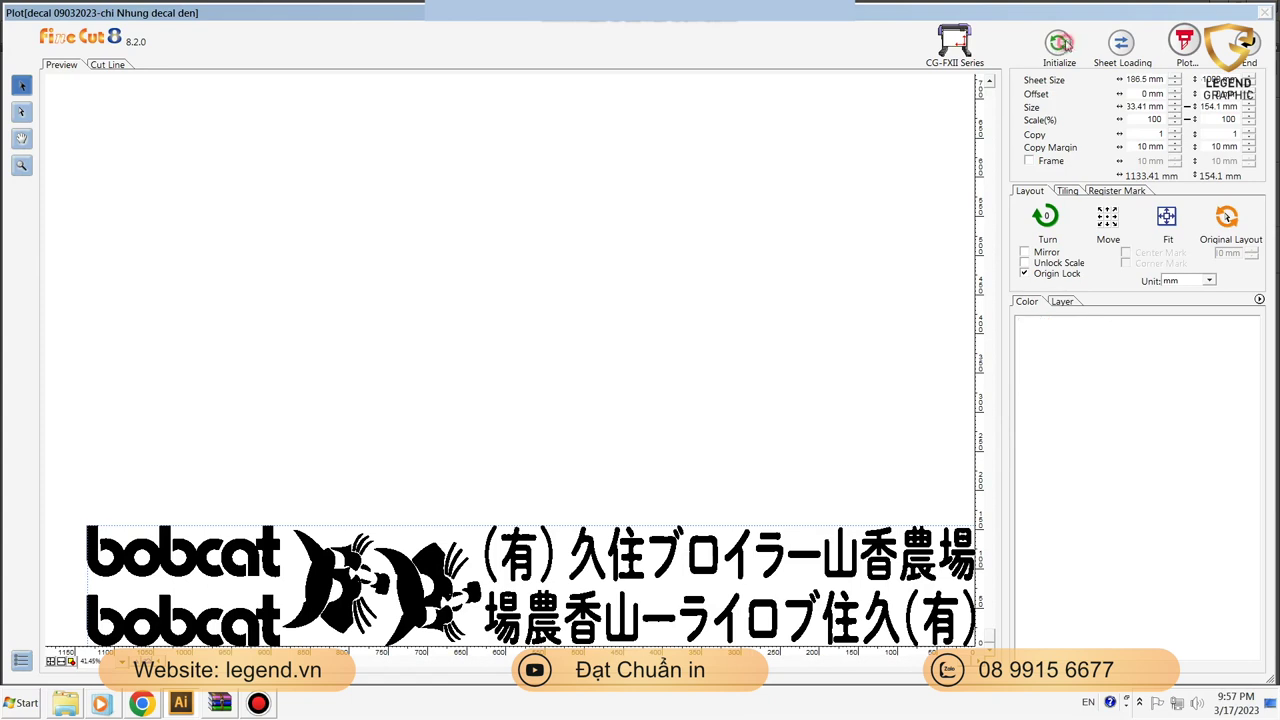
Step: Turn the plot layout repeatedly in 90-degree increments until its rotation is back at 0
click(1046, 216)
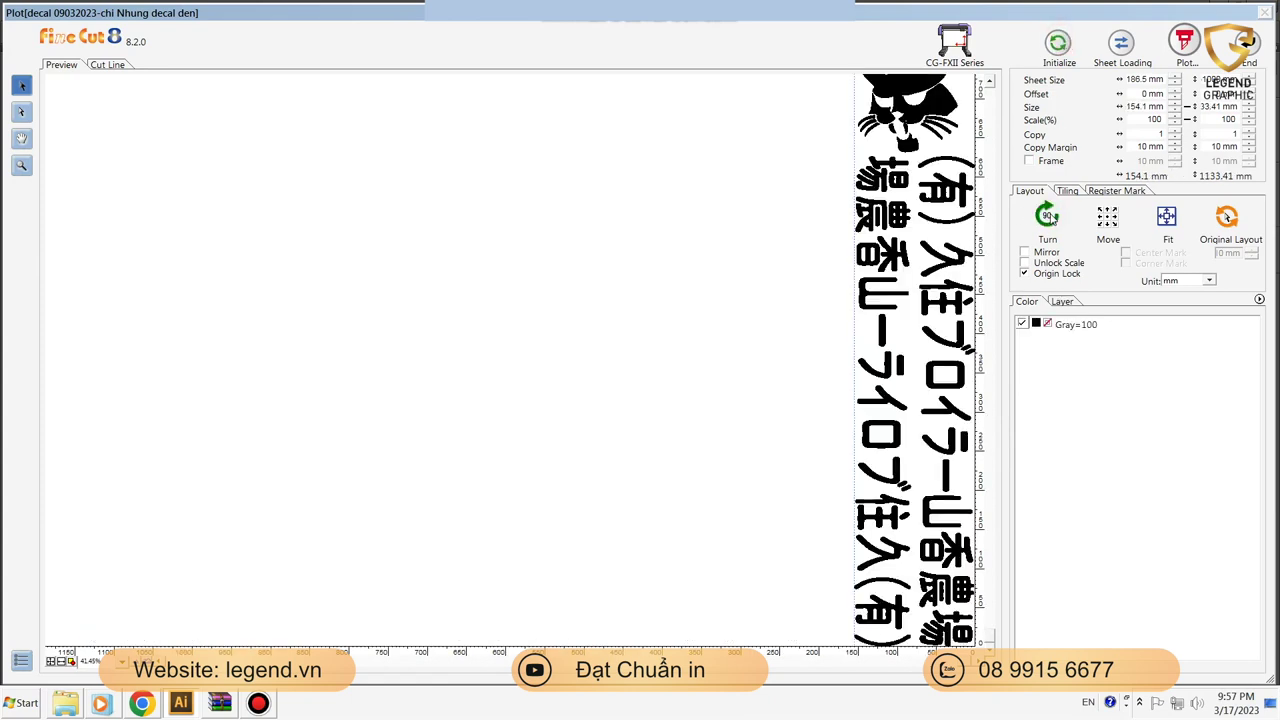
click(1048, 218)
click(1049, 219)
click(1048, 218)
click(1048, 218)
click(1048, 218)
click(1048, 218)
click(1048, 218)
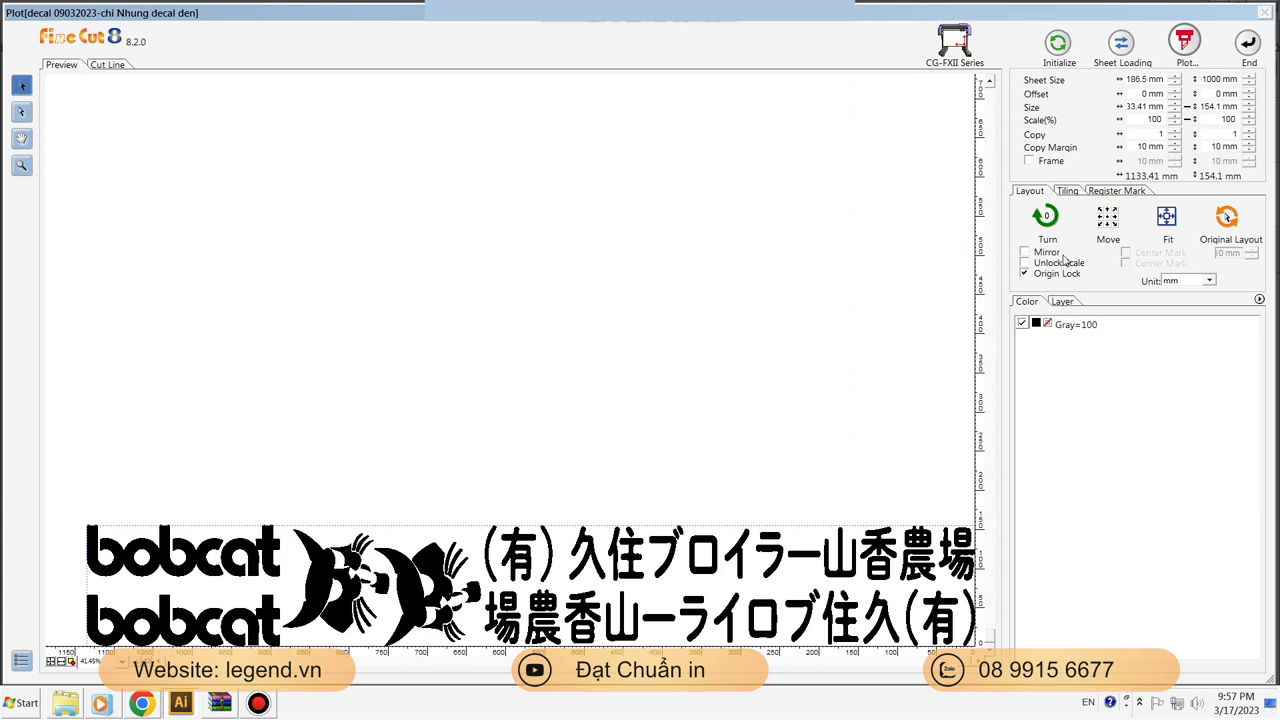
Step: Plot the lettering artwork on the cutter using the Plotter Condition setting
click(1186, 38)
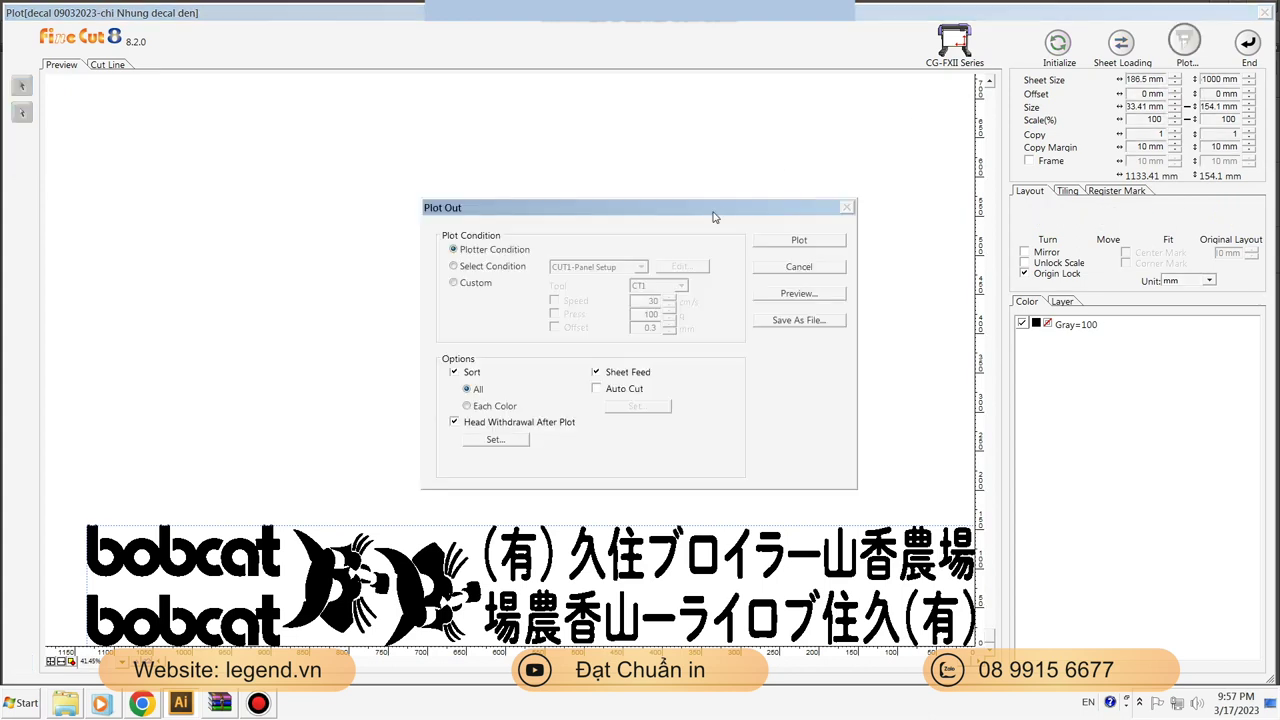
click(804, 246)
click(800, 242)
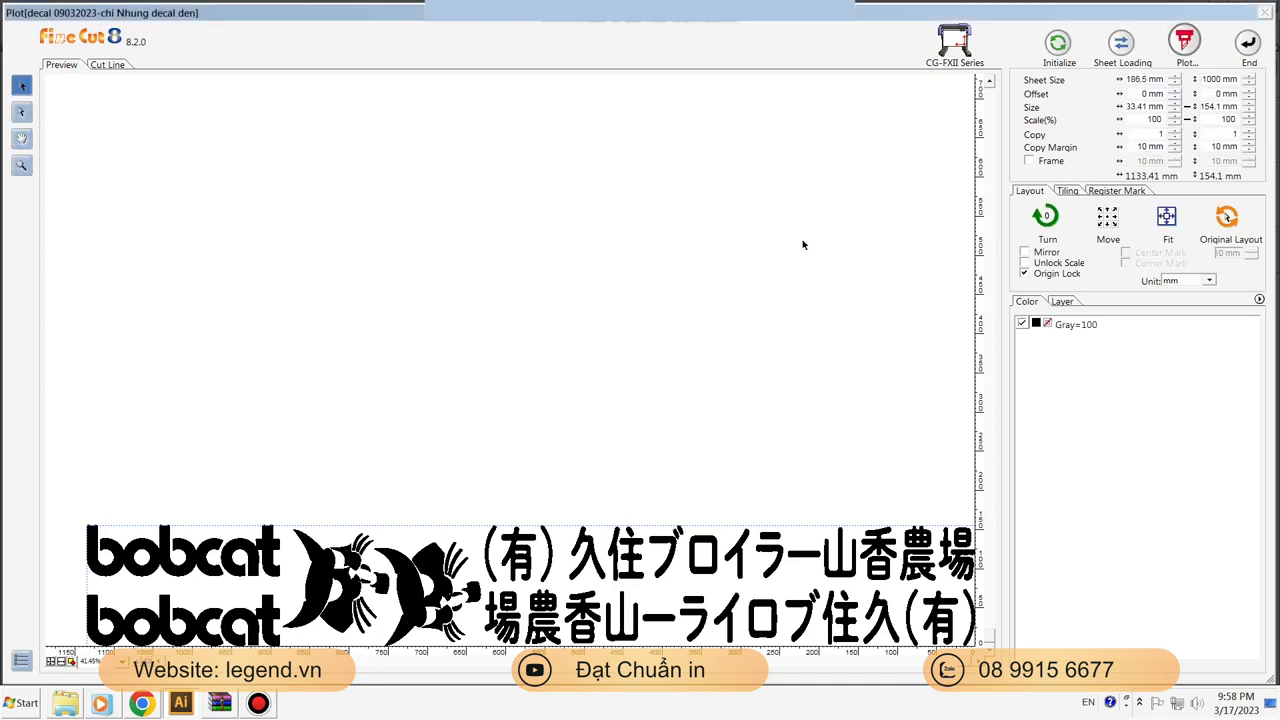